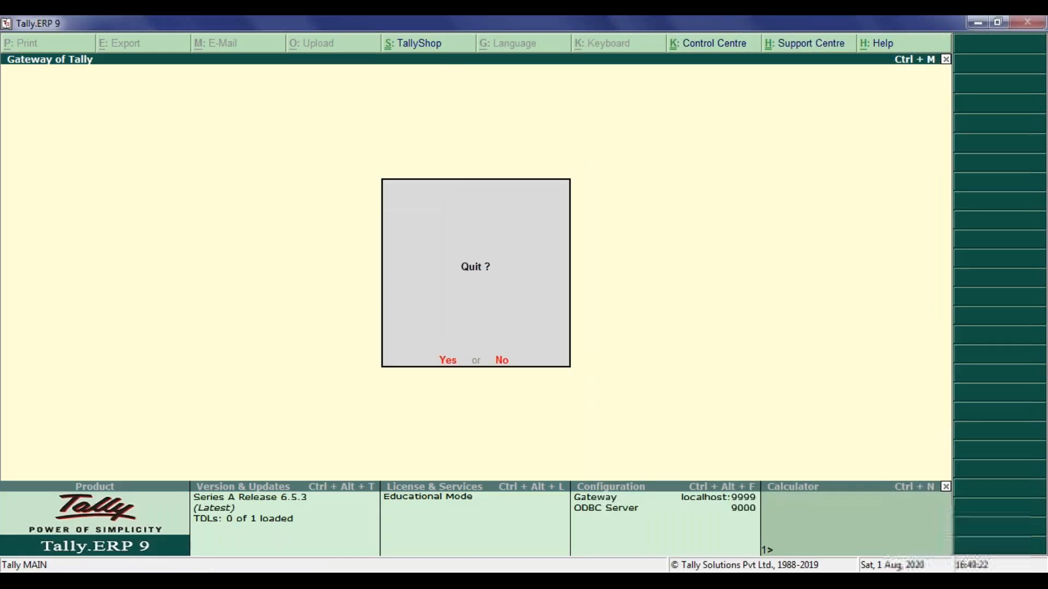
Stay in the program, open contra voucher No. 1 from the accounting vouchers for review, and leave it unchanged, returning to the Gateway.
key(Escape)
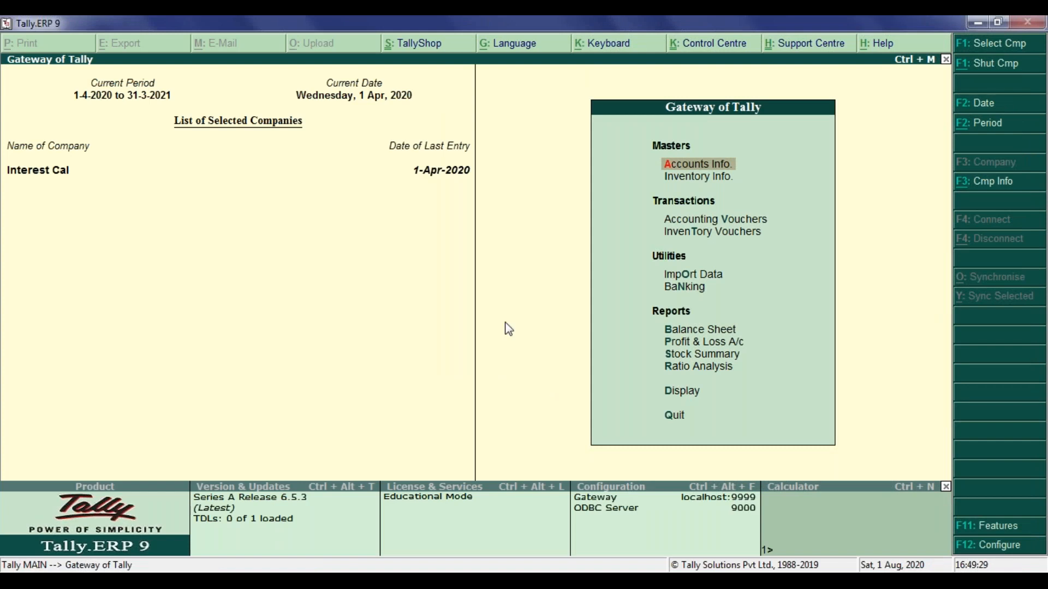
click(681, 223)
key(Down)
key(Up)
key(Up)
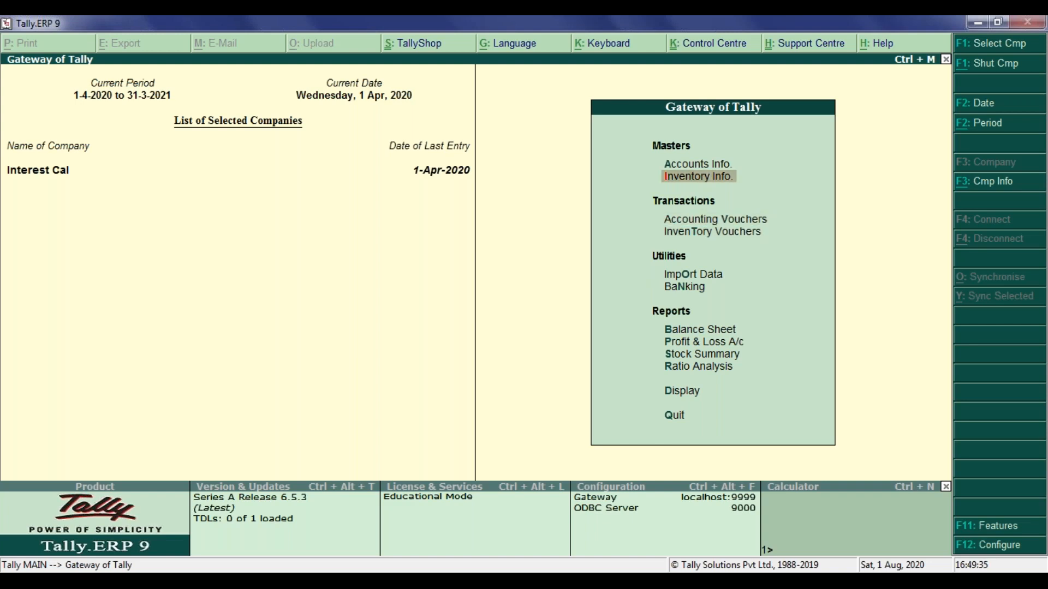
key(Up)
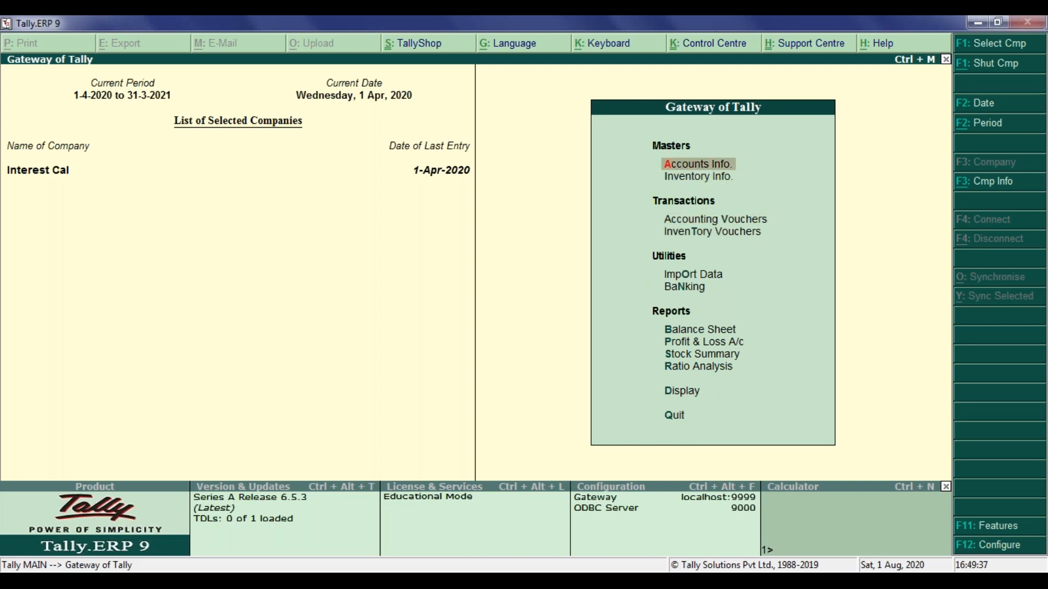
key(Down)
key(Down)
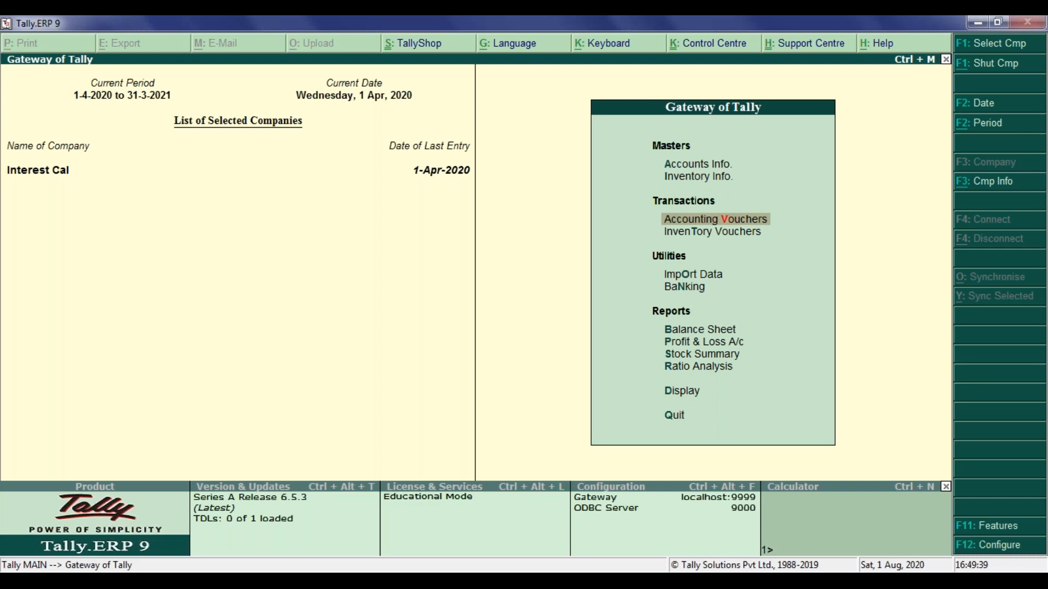
key(Return)
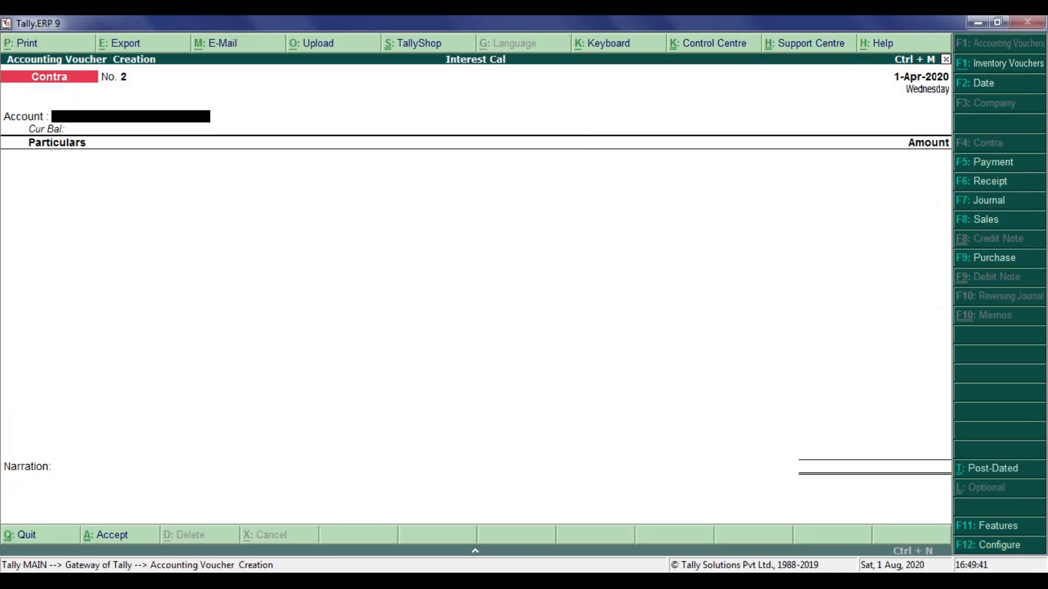
key(Page_Up)
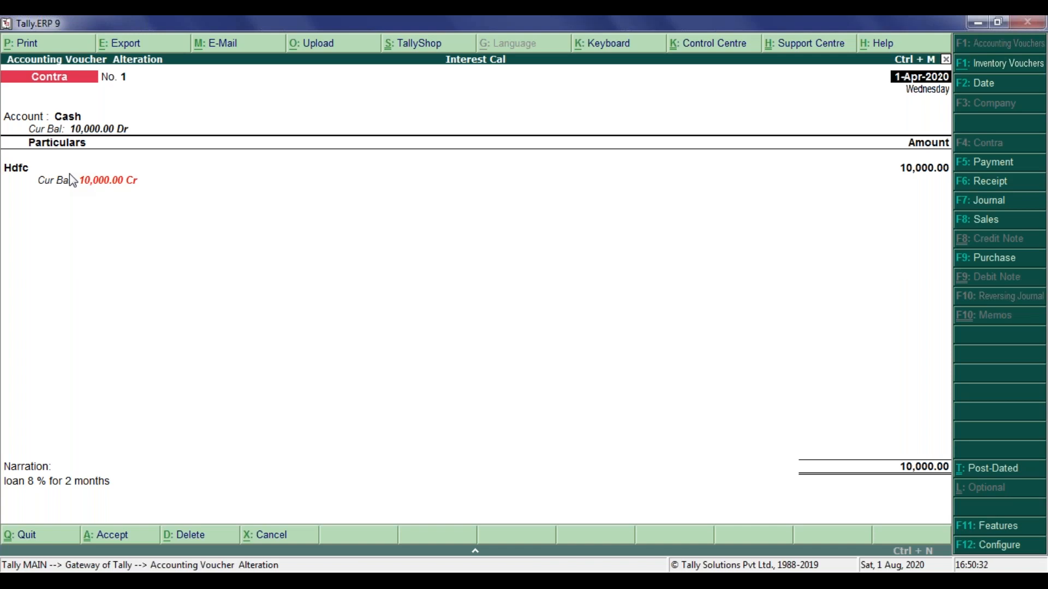
click(91, 216)
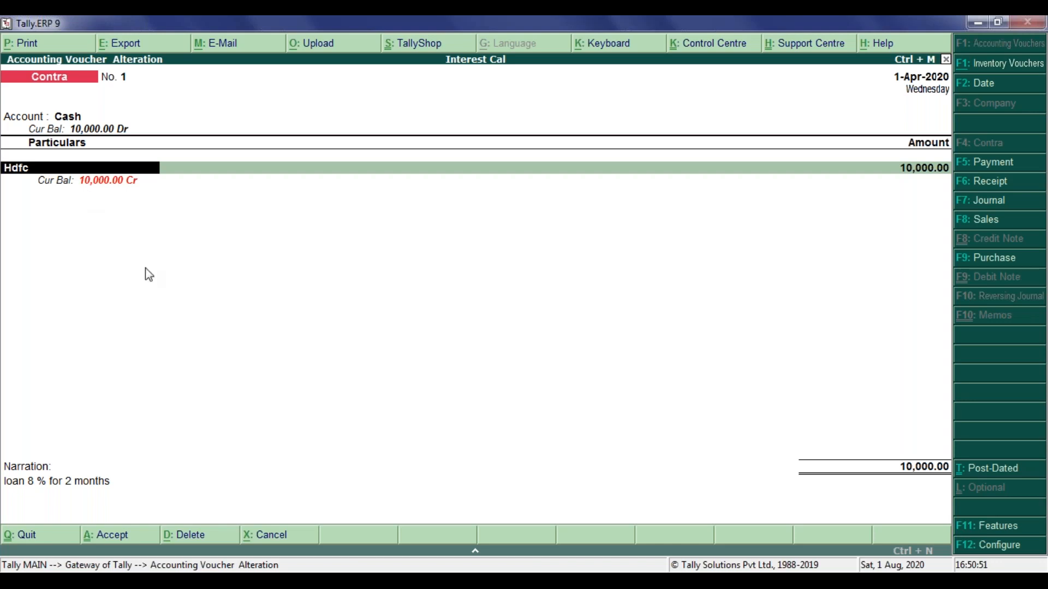
key(Escape)
key(y)
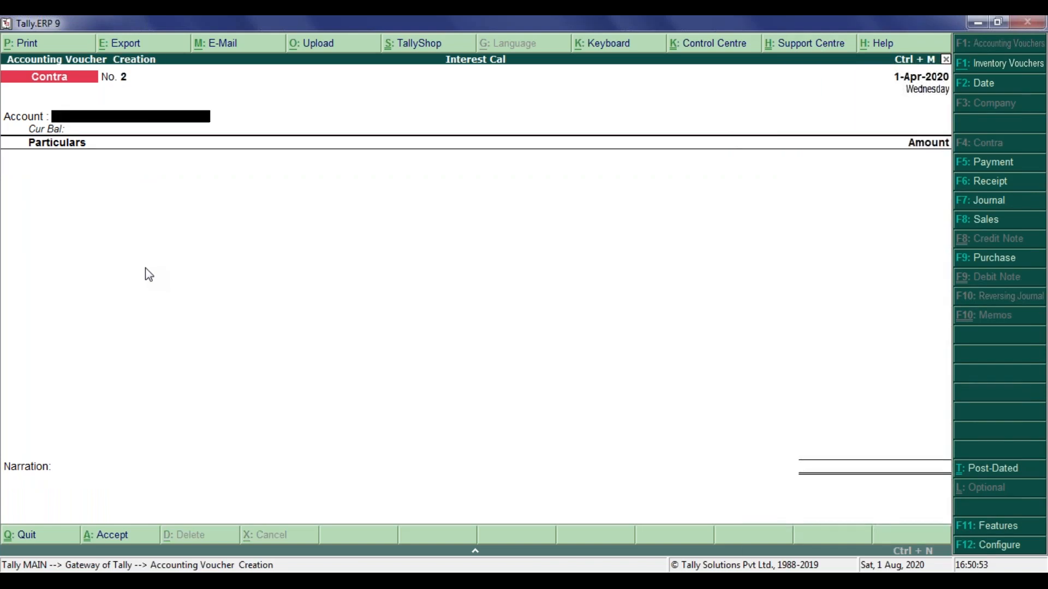
key(Escape)
Open the ledger options in the company's accounts masters.
key(Down)
key(Down)
key(Down)
key(Down)
key(Down)
key(Down)
key(Down)
key(Down)
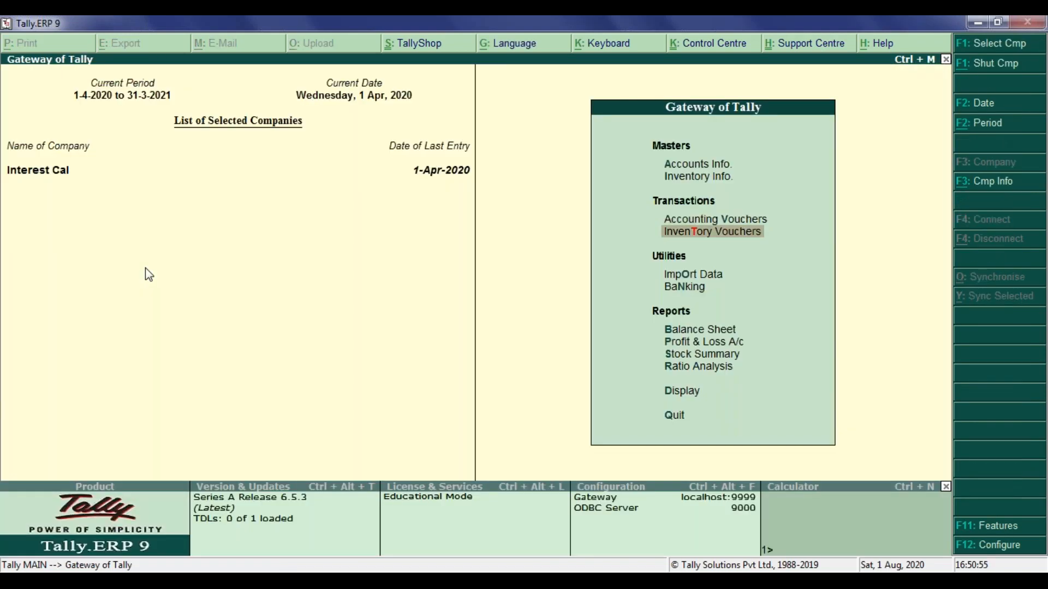
key(Up)
key(Up)
key(Up)
key(Up)
key(Up)
key(Up)
key(Up)
key(Up)
key(Up)
key(Up)
key(Up)
key(Down)
key(Return)
key(Down)
key(Return)
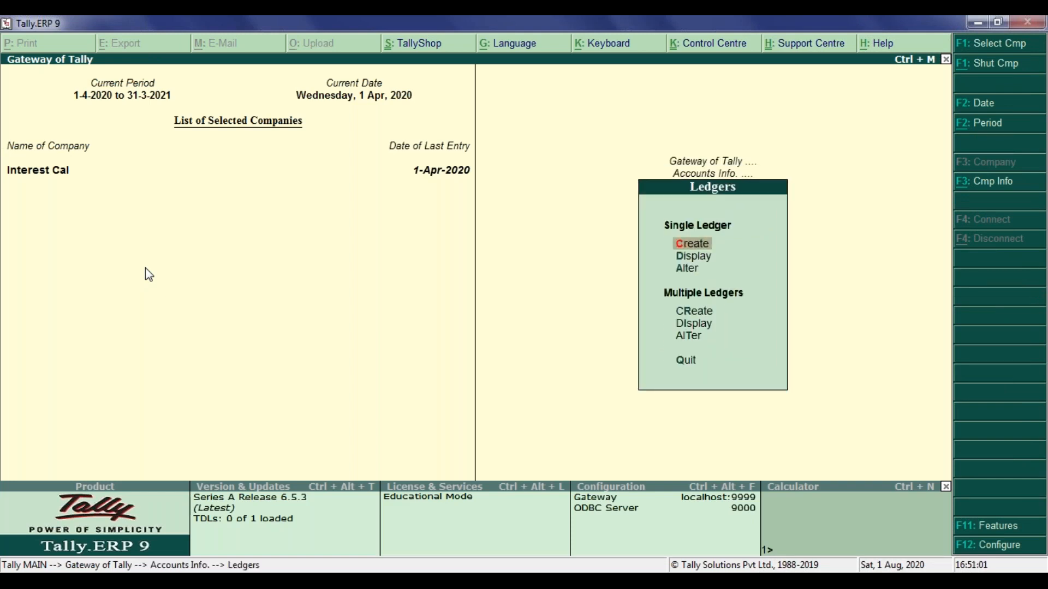
Open the single ledger Hdfc for alteration and set Activate interest calculation to Yes.
key(Down)
key(Down)
key(Return)
key(Down)
key(Return)
key(Return)
key(Return)
key(Return)
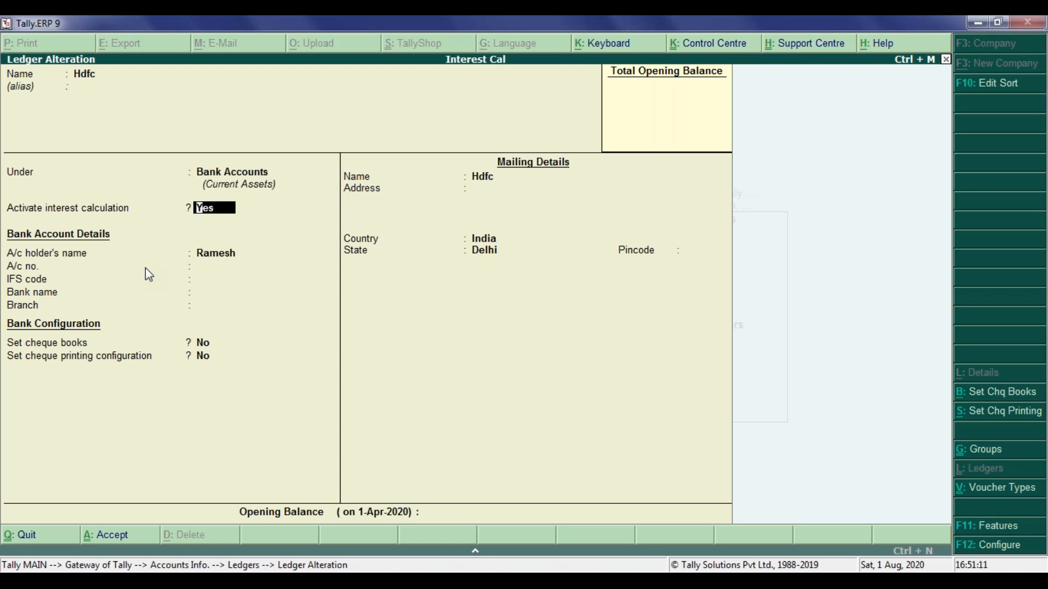
key(BackSpace)
text(y)
key(Return)
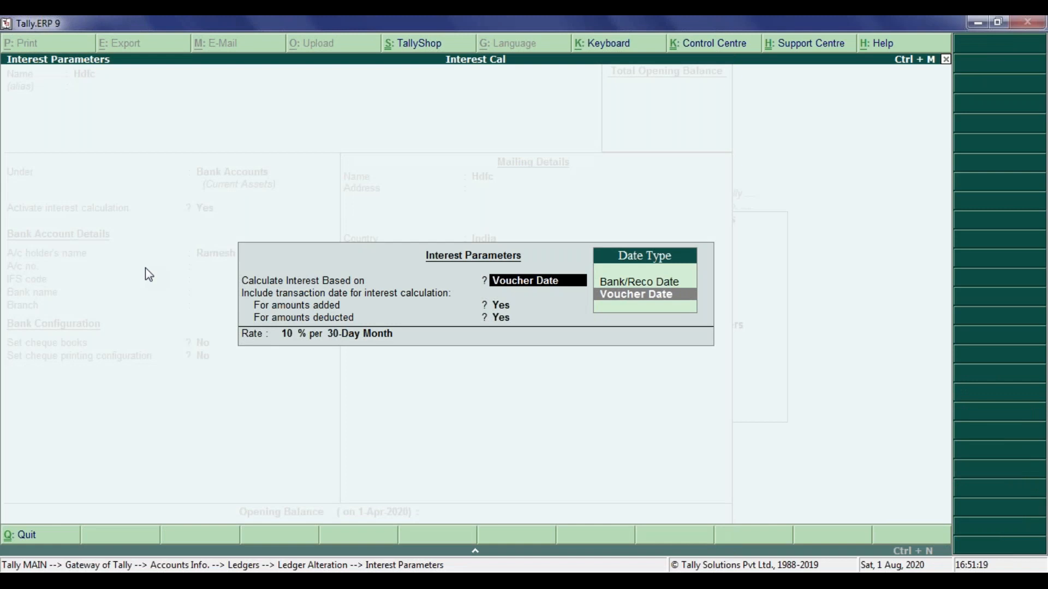
Keep interest based on Voucher Date, set the rate to 8 % per 30-Day Month, save the Hdfc ledger and return to the Gateway.
key(Return)
key(Return)
key(Return)
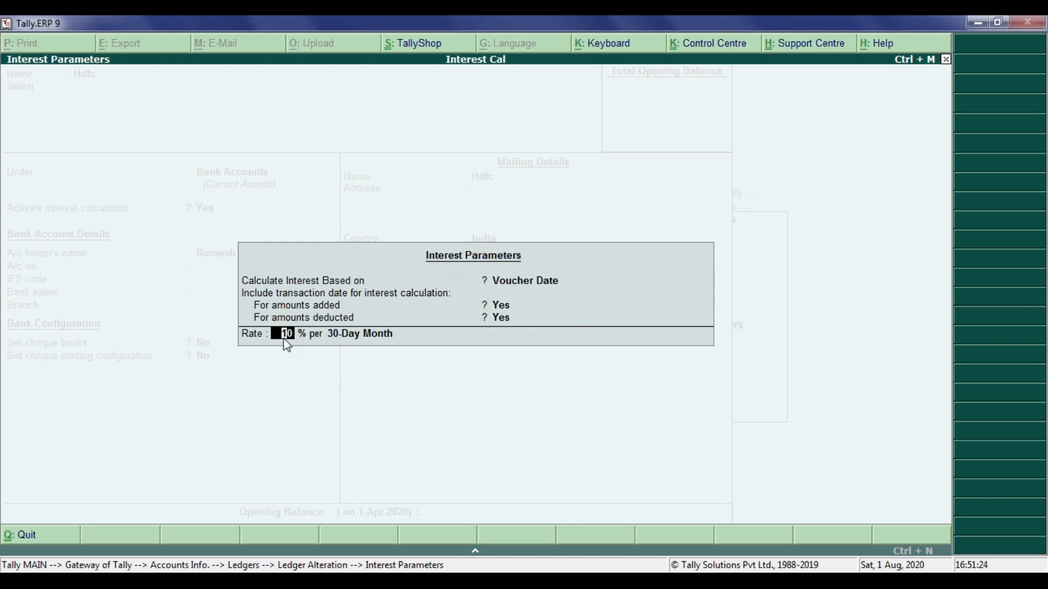
key(BackSpace)
text(8)
key(Return)
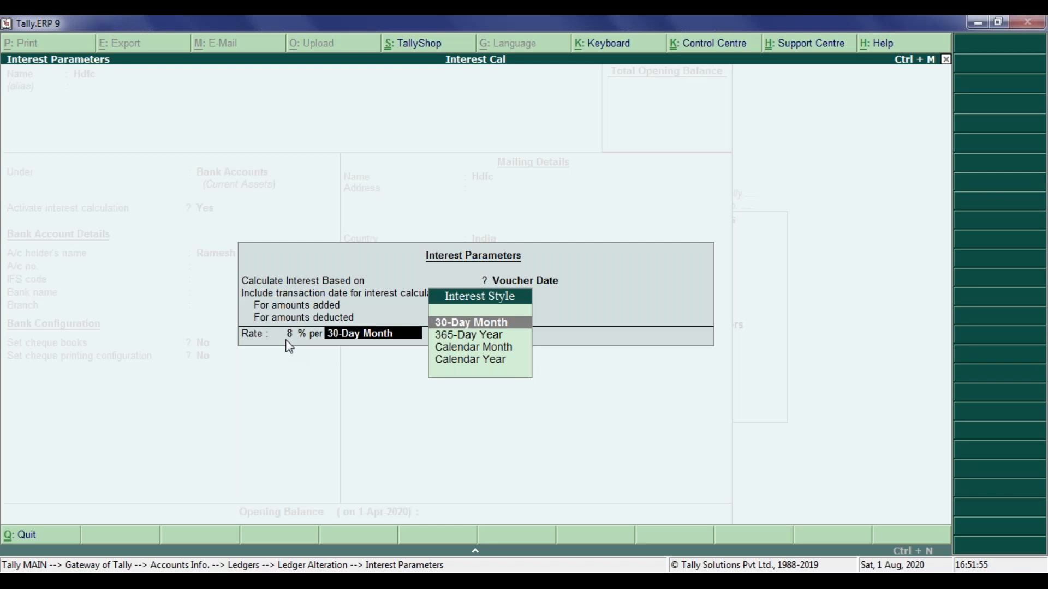
key(Return)
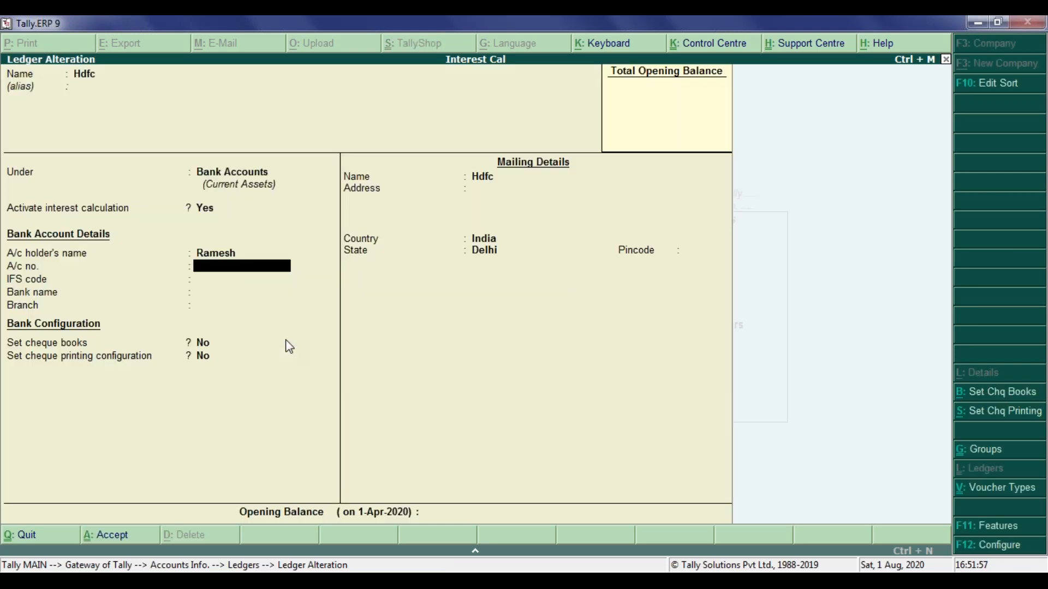
key(ctrl+a)
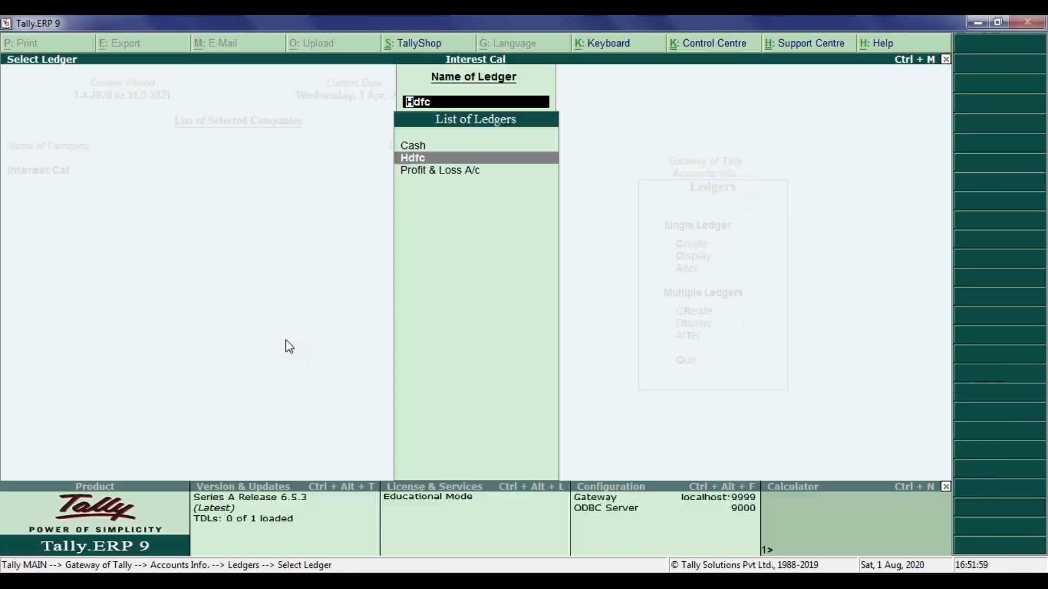
key(Escape)
key(Escape)
key(Escape)
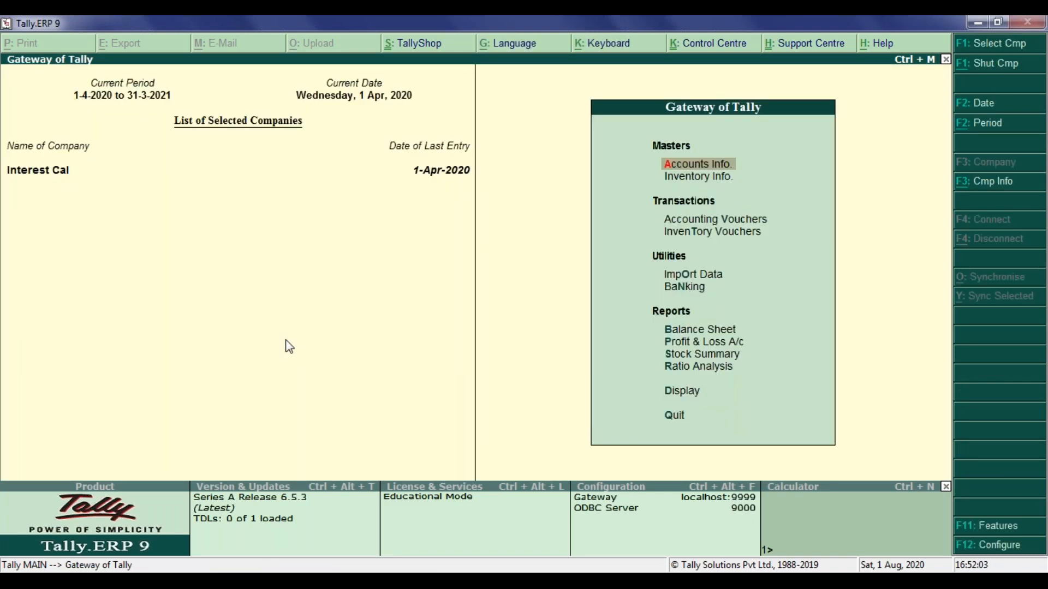
Display the Interest Payable report from the interest calculations in the statements of accounts.
key(Down)
key(Down)
key(Down)
key(Down)
key(Down)
key(Down)
key(Down)
key(Down)
key(Down)
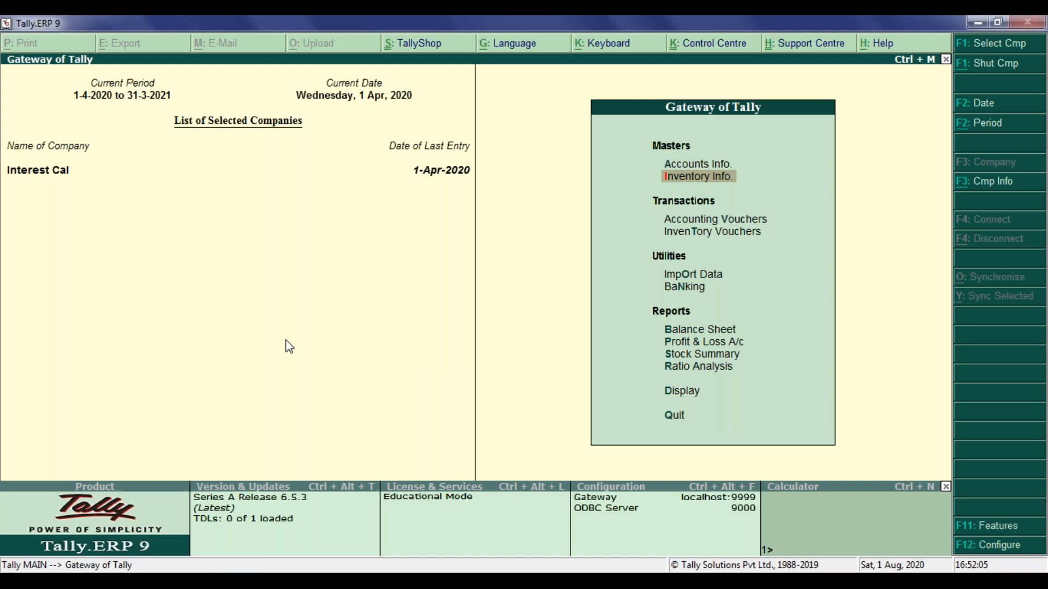
key(Down)
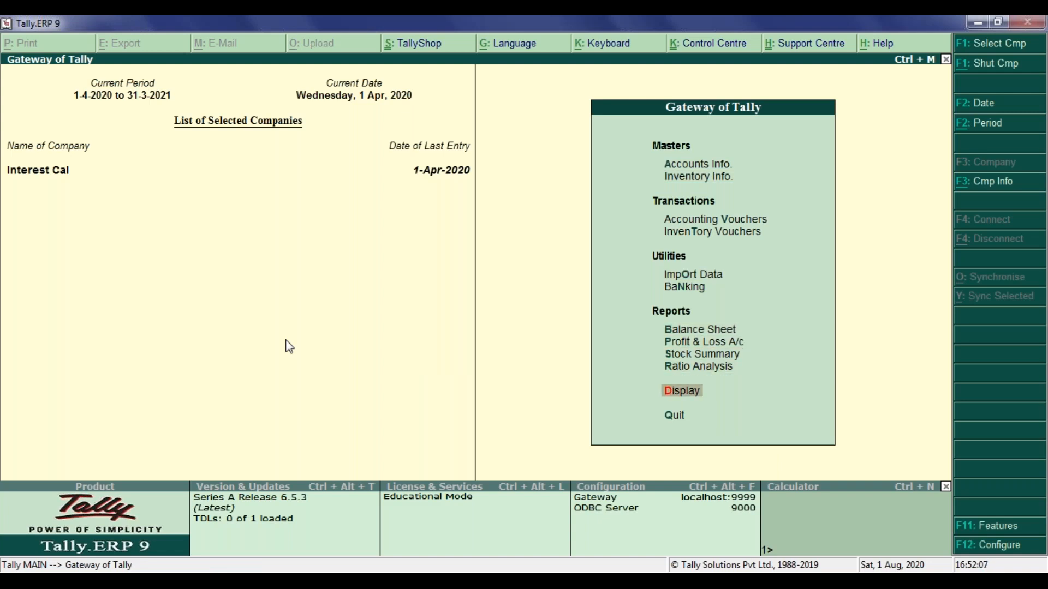
key(Return)
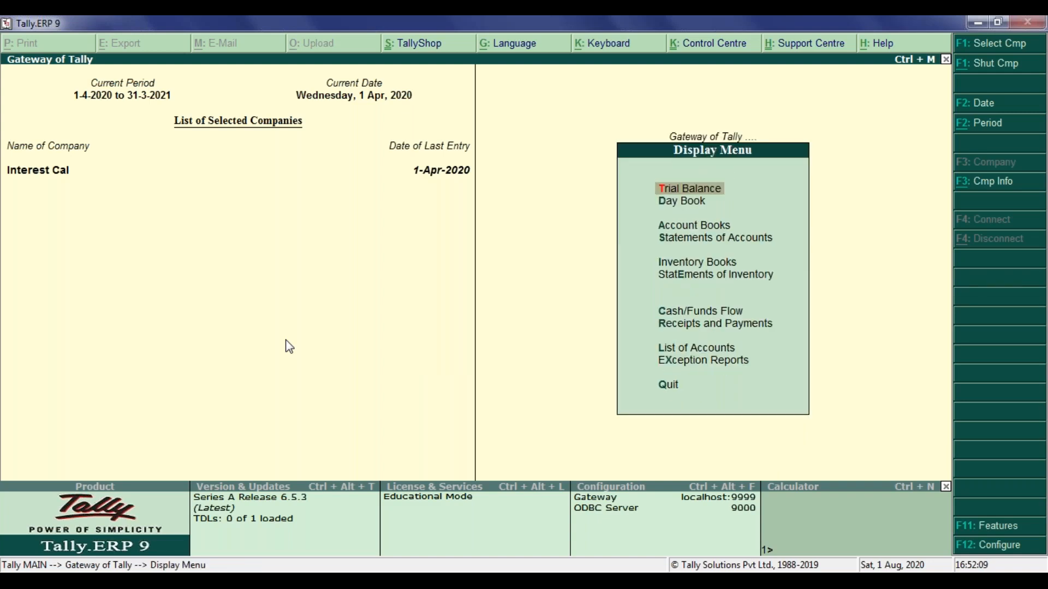
key(Down)
key(Down)
key(Down)
key(Return)
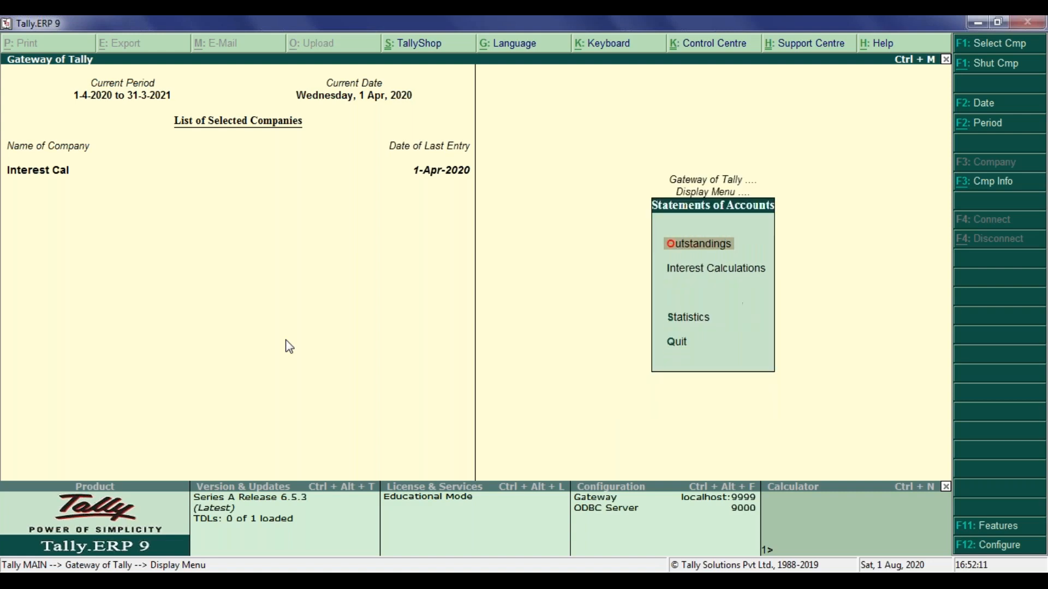
key(Down)
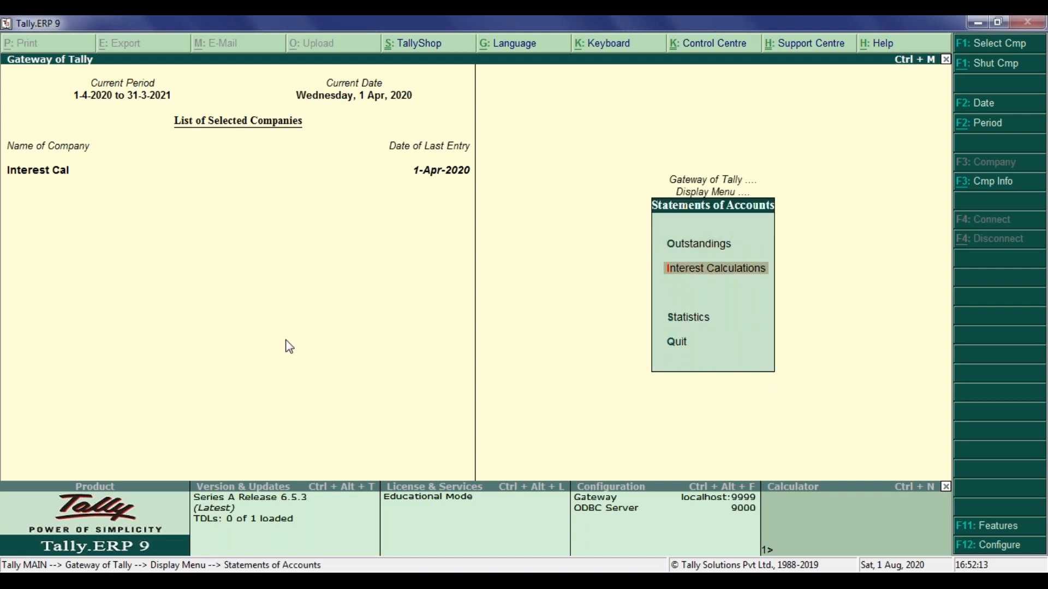
key(Return)
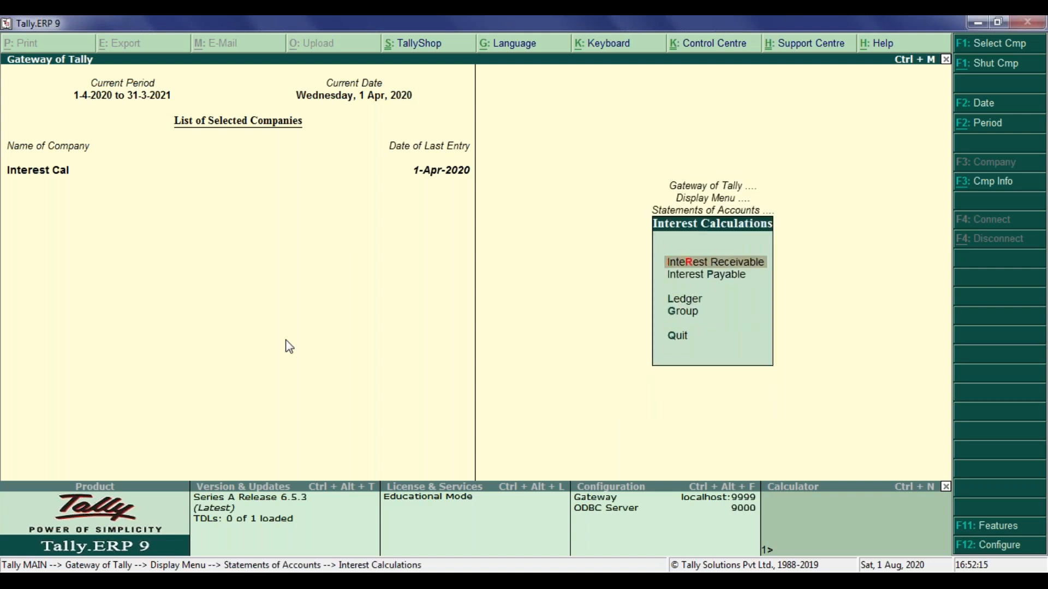
key(Down)
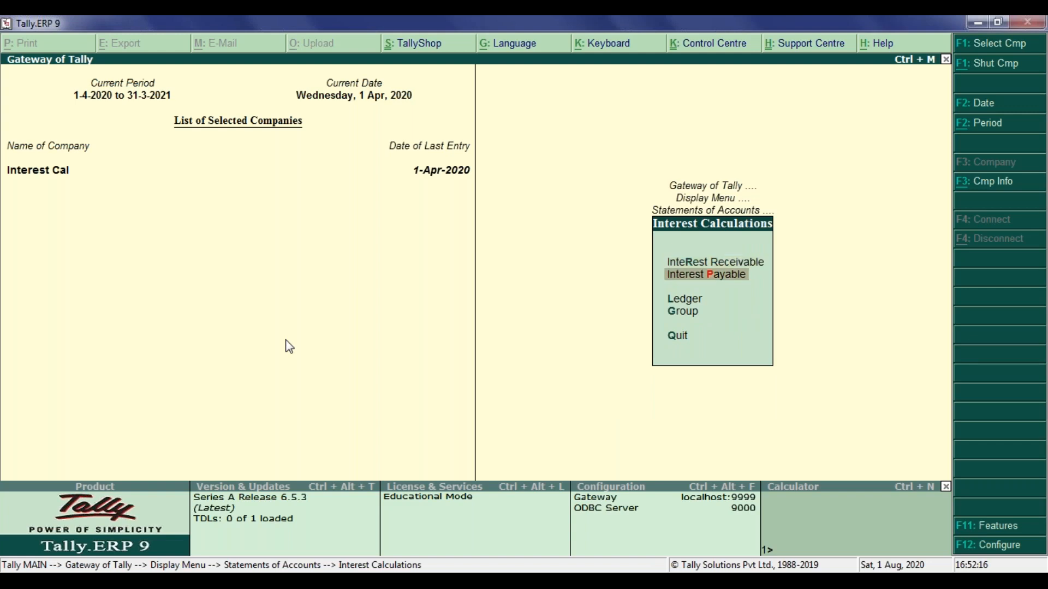
key(Return)
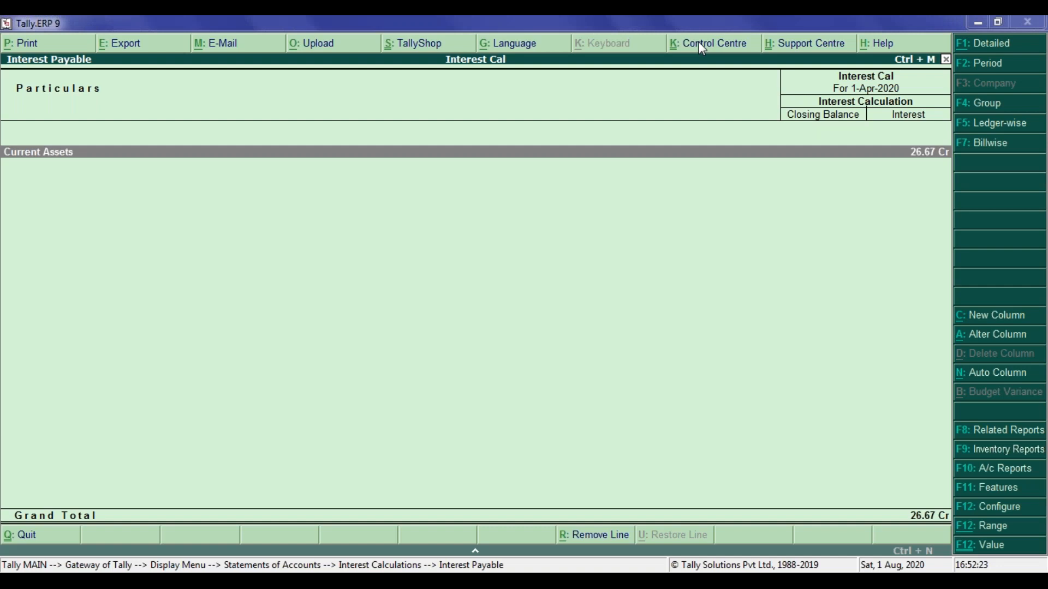
Set the Interest Payable report period from 1-4-2020 to 1-5-20.
click(991, 64)
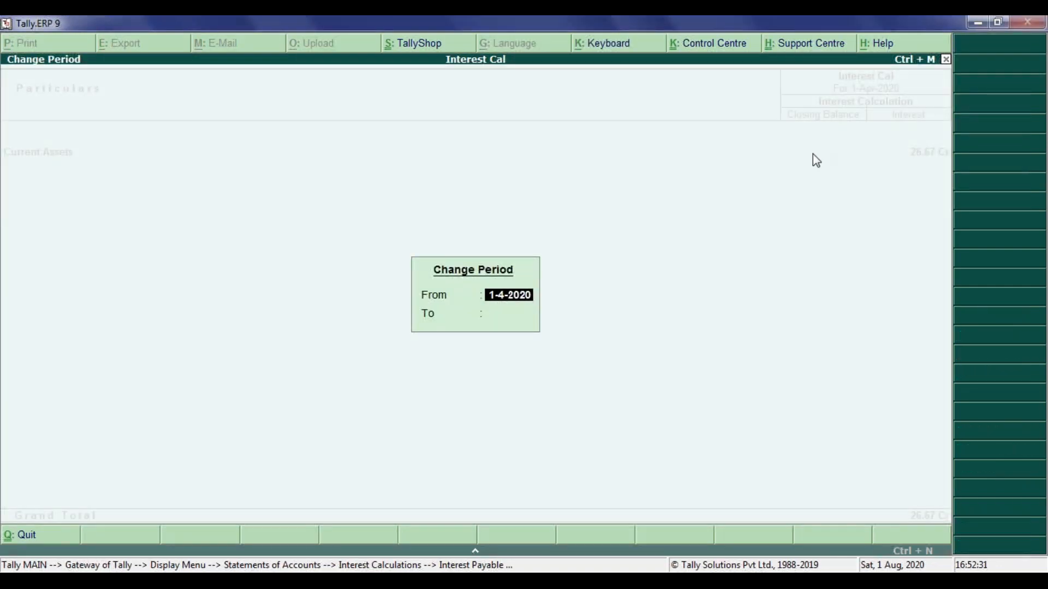
key(Return)
text(30-4-20)
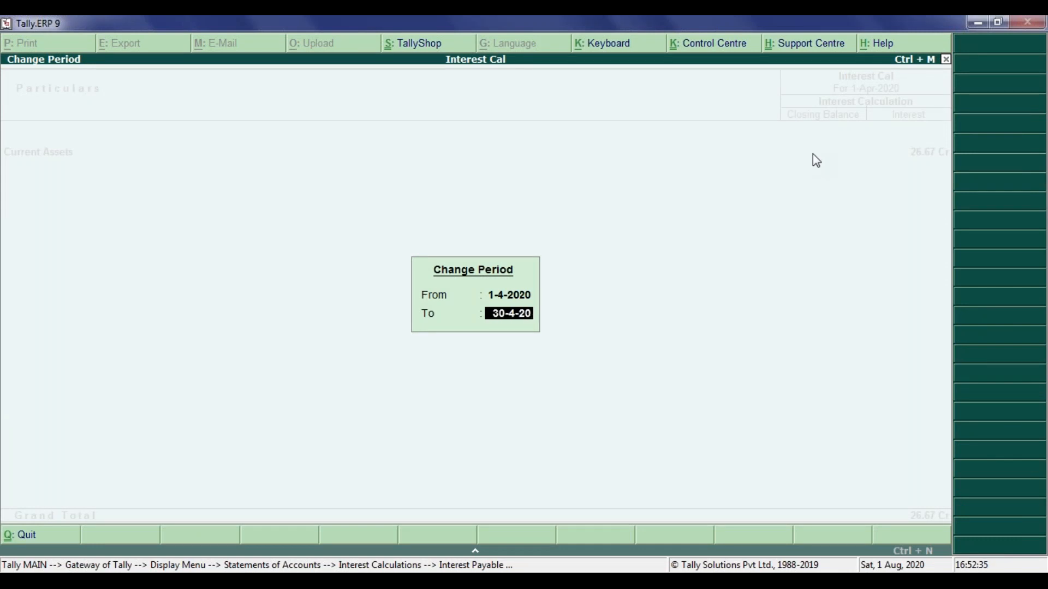
key(BackSpace)
key(BackSpace)
key(BackSpace)
key(BackSpace)
key(BackSpace)
key(BackSpace)
key(BackSpace)
text(1-5-20)
key(Return)
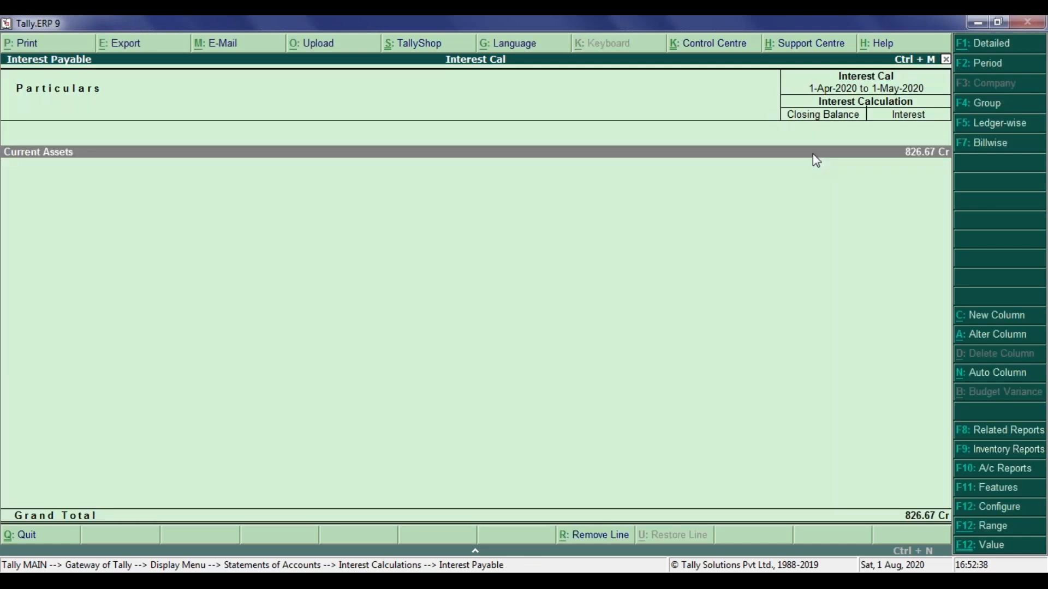
Show the report in detail, drill down through Bank Accounts to the Hdfc ledger's interest breakdown, and close the views after examining them.
key(alt+F1)
key(Down)
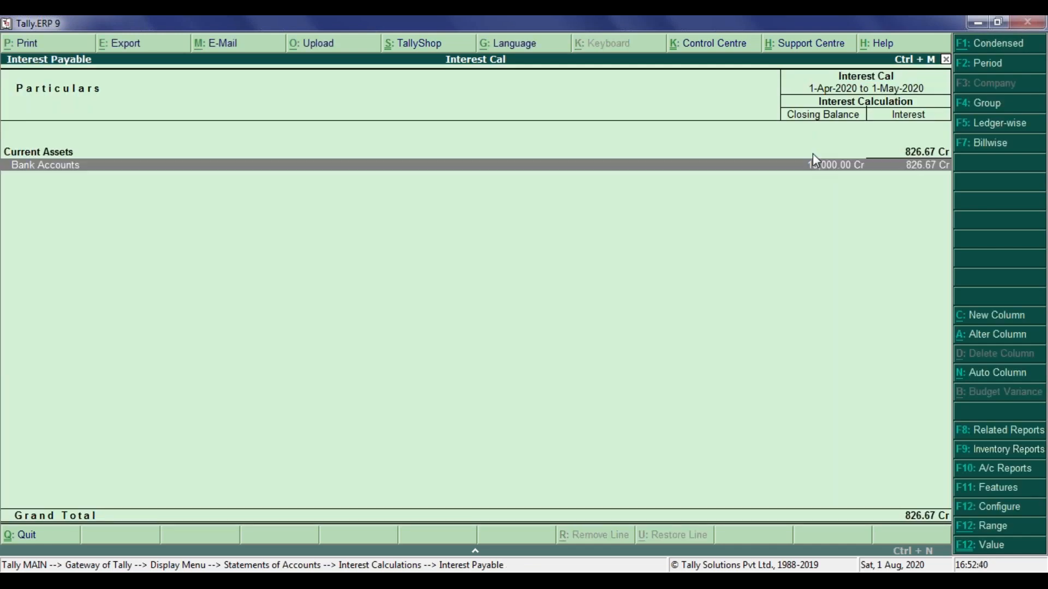
key(Return)
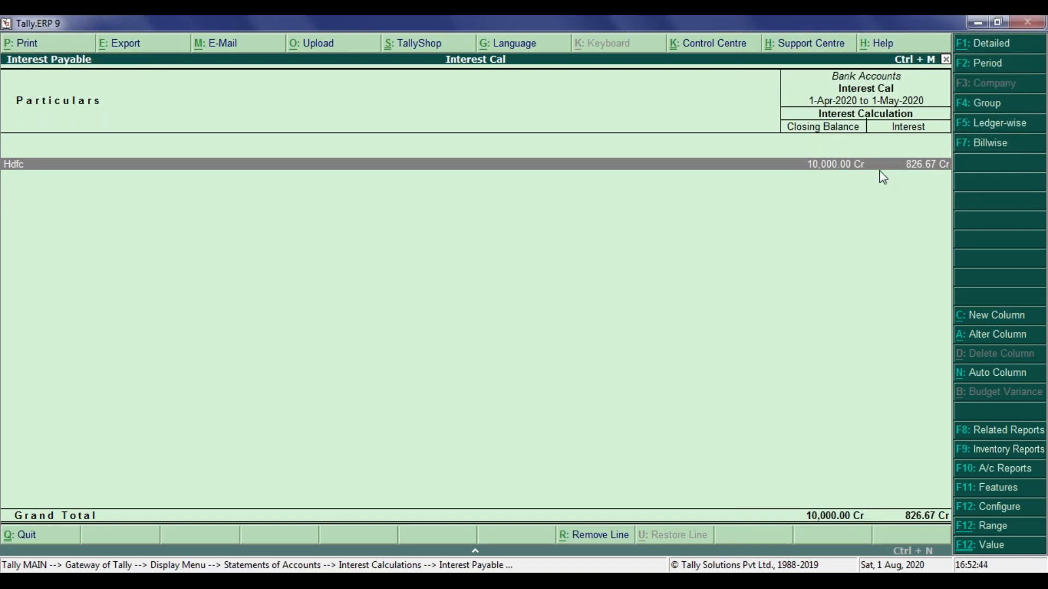
click(920, 172)
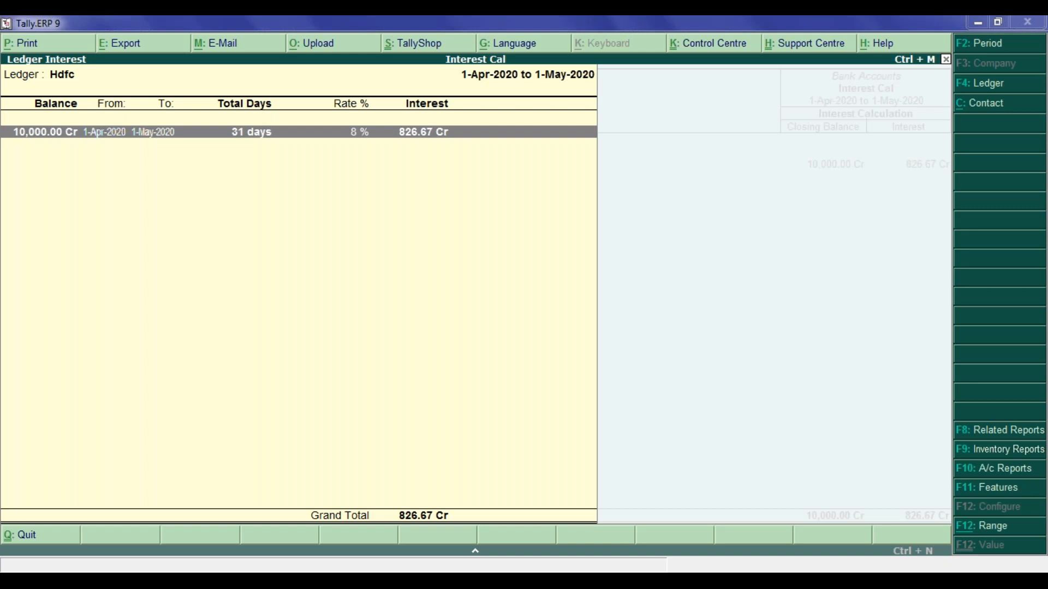
key(Escape)
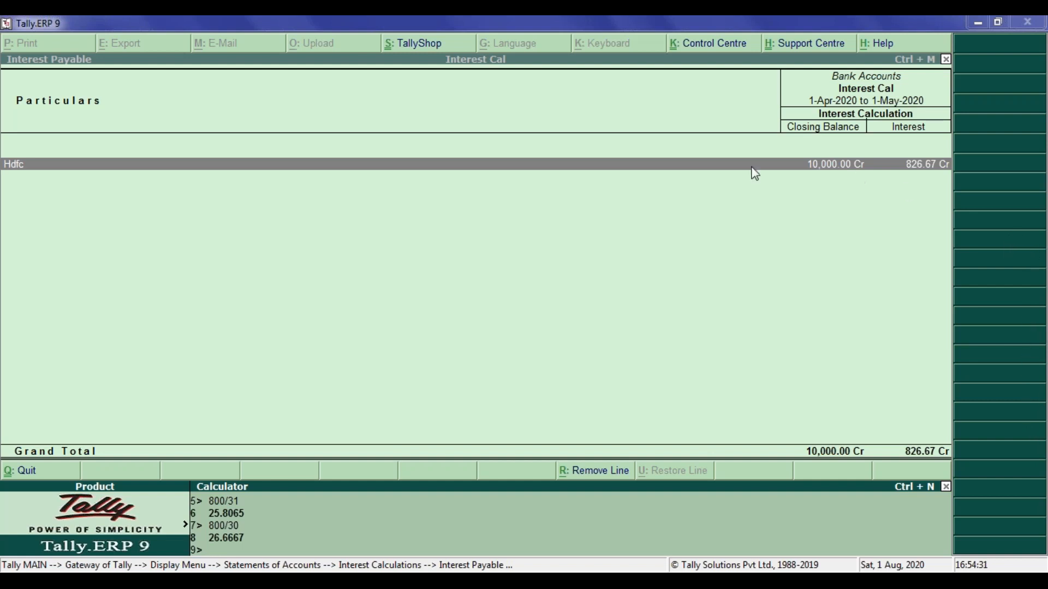
key(ctrl+m)
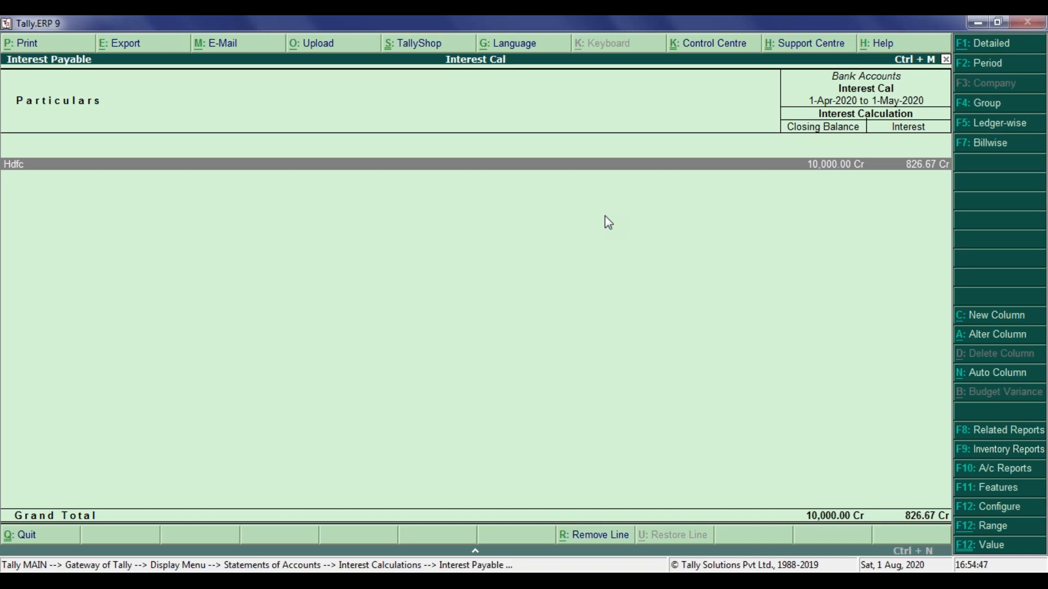
key(Escape)
key(Escape)
key(Escape)
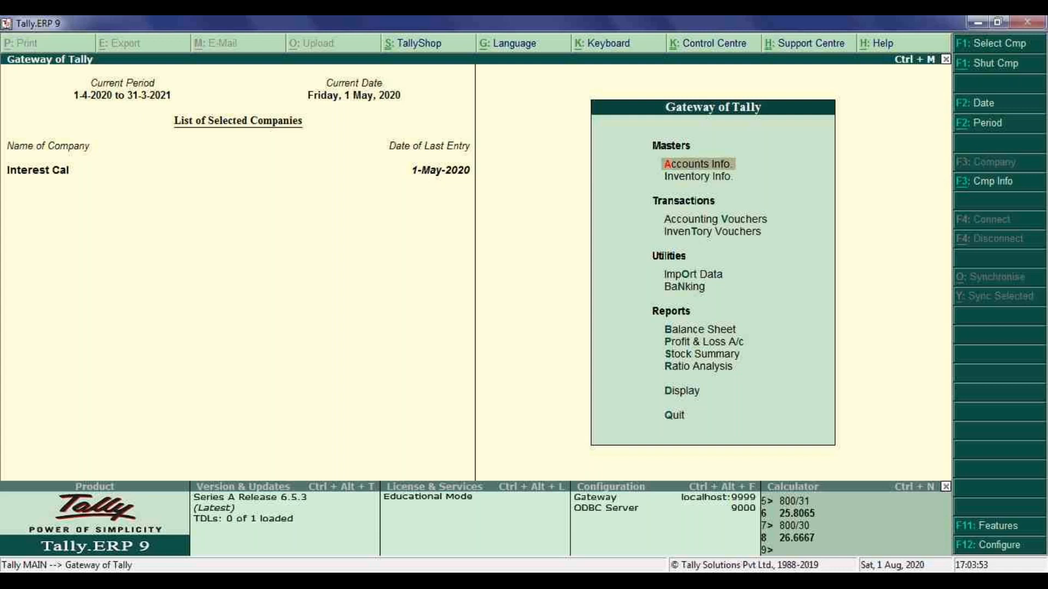
Display the Interest Payable report from the interest calculations in the statements of accounts.
key(d)
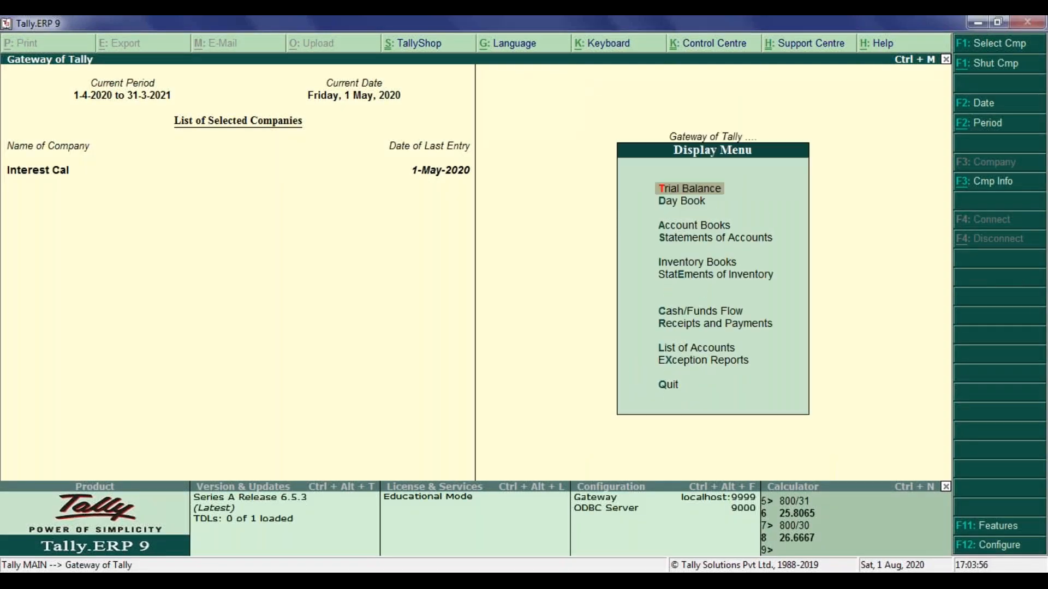
key(s)
key(i)
key(Down)
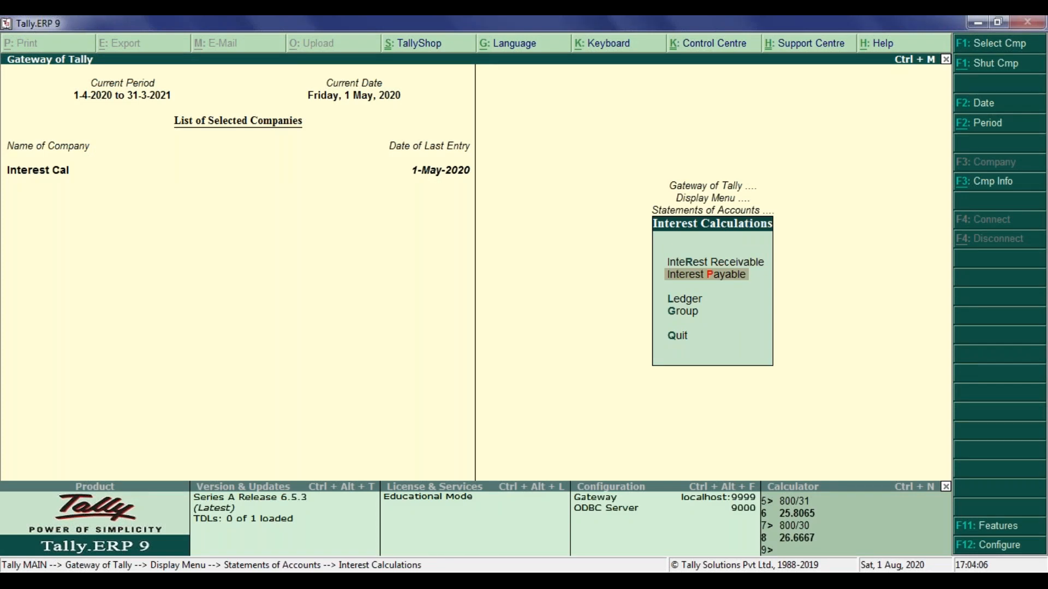
key(Return)
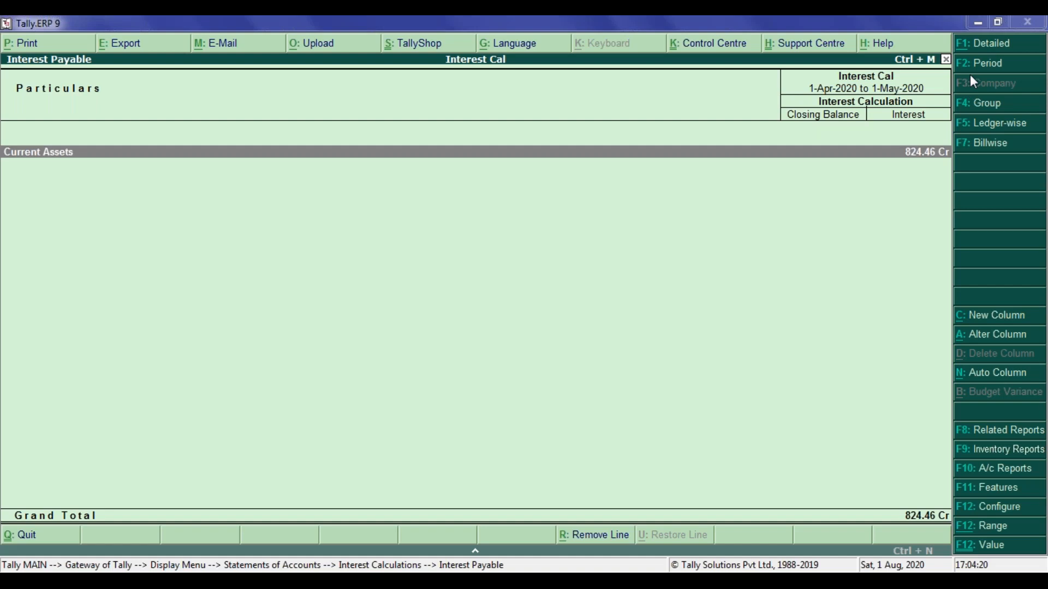
Set the Interest Payable report period from 1-4-2020 to 1-5-20, view it, and return to the Gateway.
key(F2)
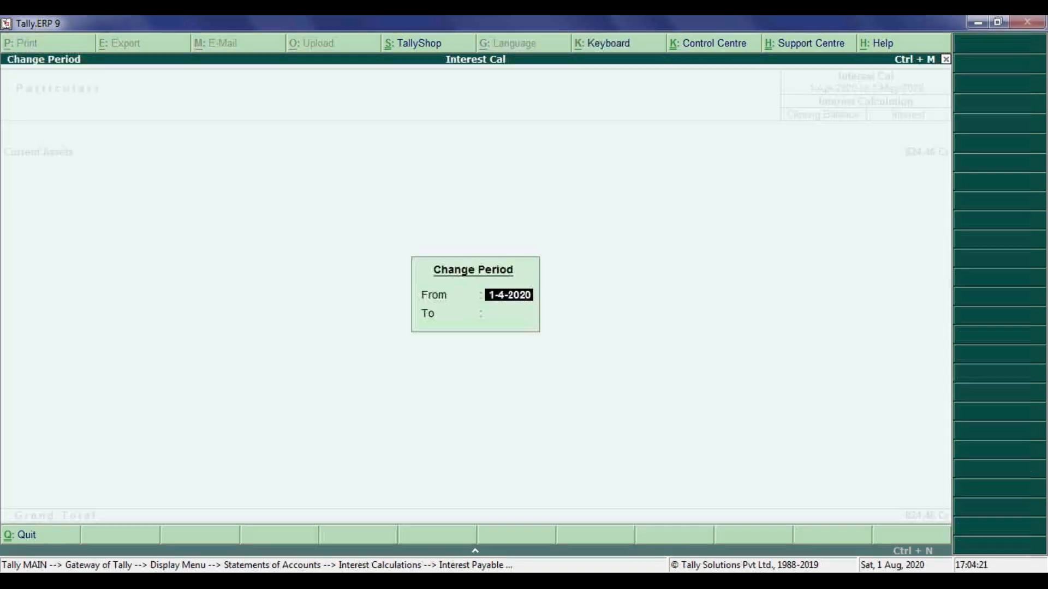
key(Return)
text(1-5-20)
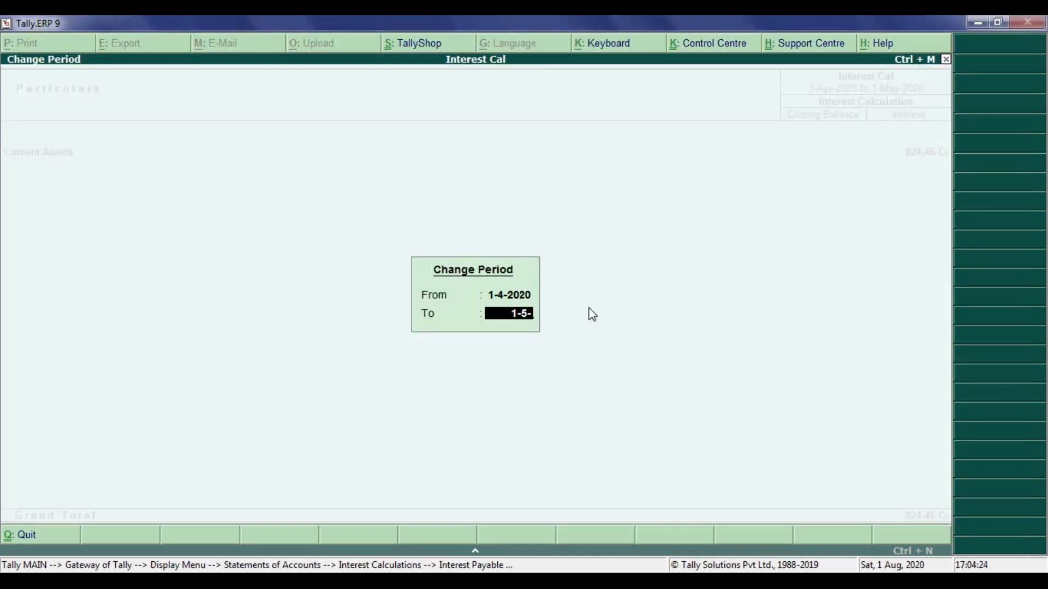
key(Return)
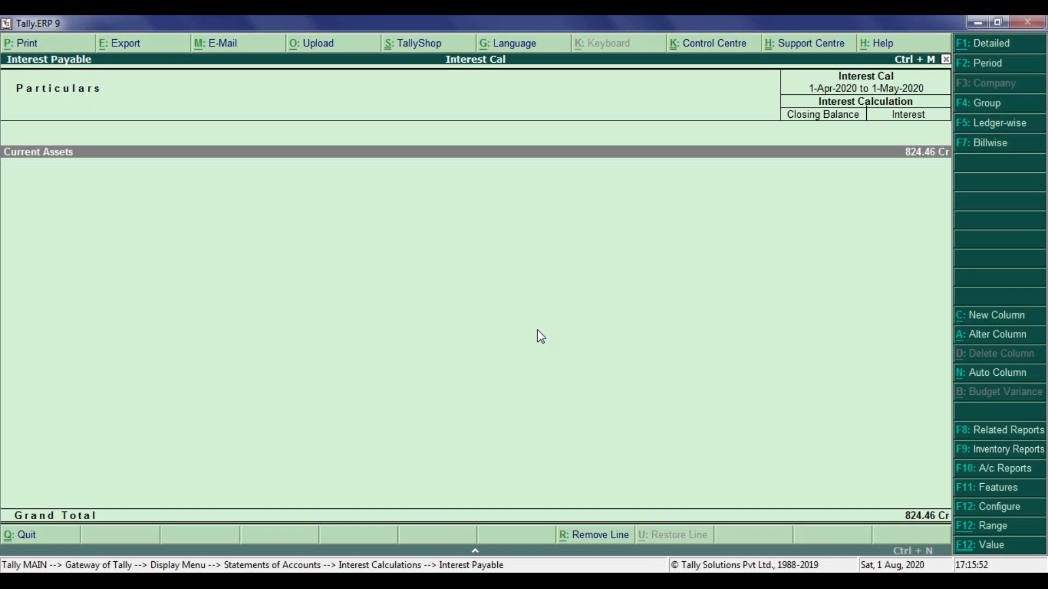
key(Escape)
Start a new sales voucher and enter 12 as its reference number.
key(v)
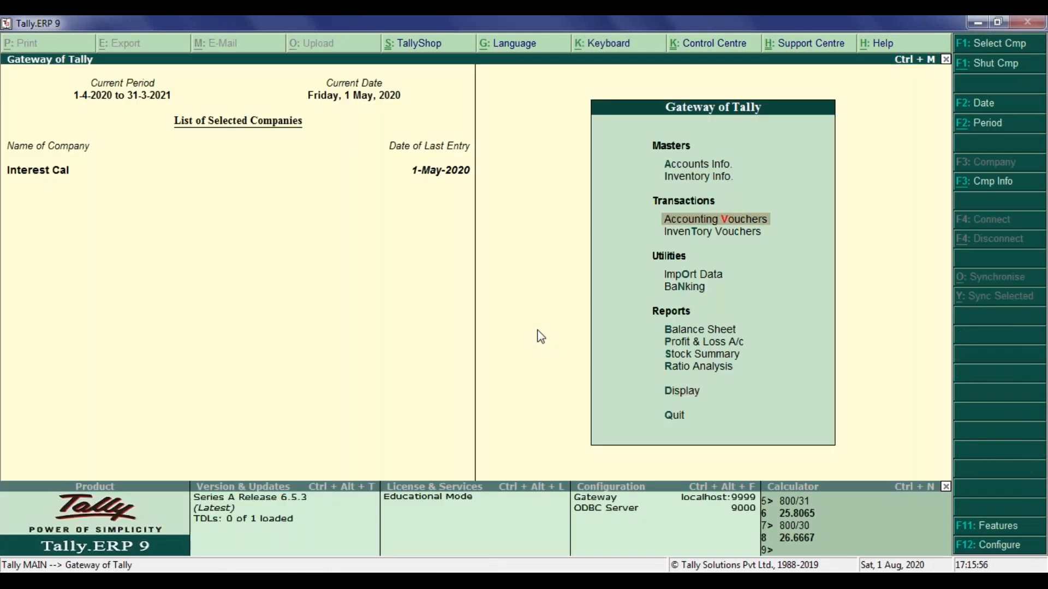
key(Return)
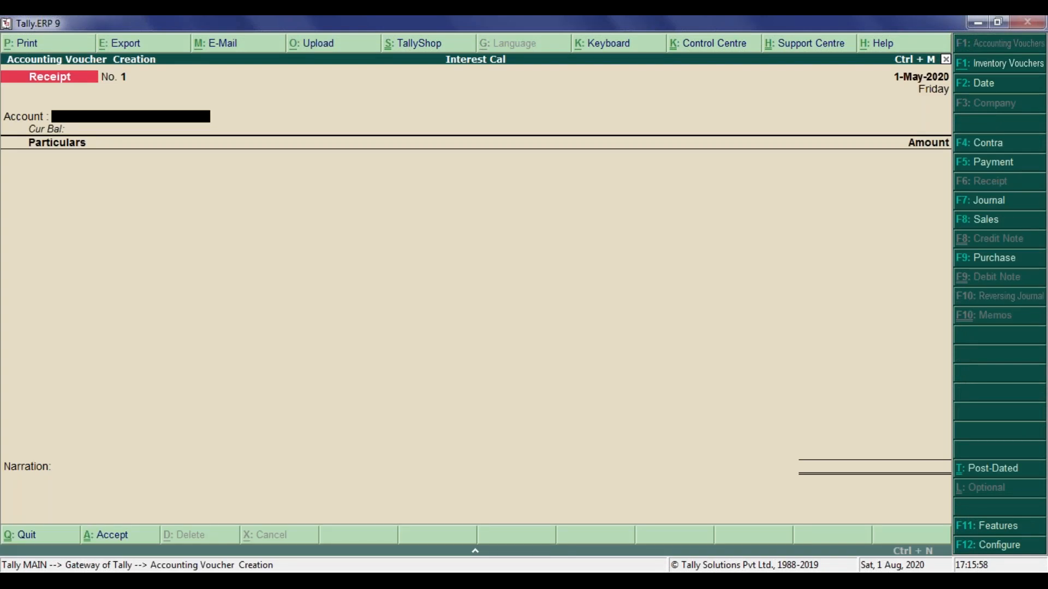
key(F8)
text(12)
key(Return)
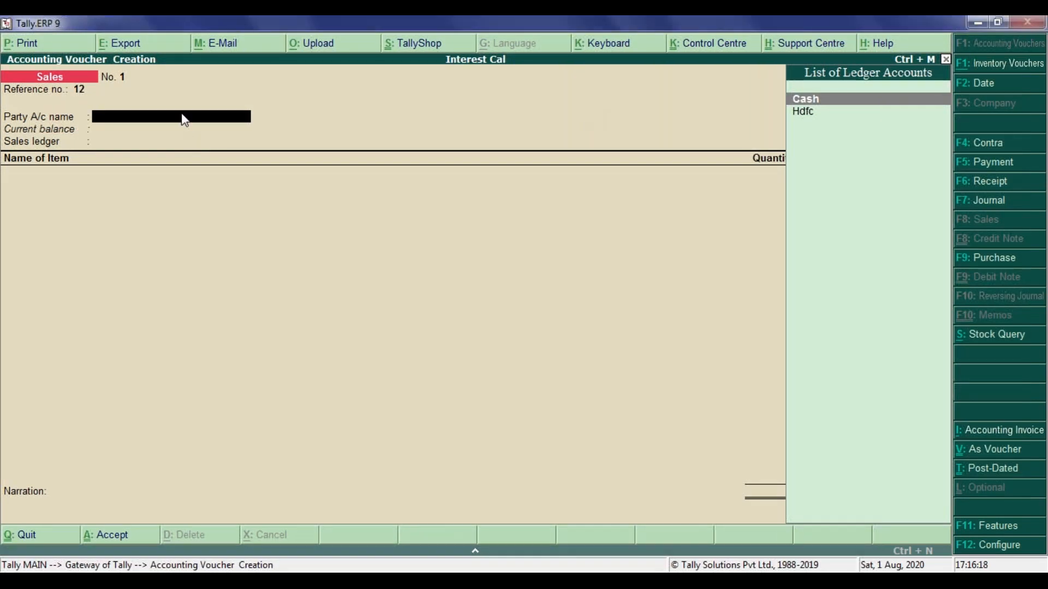
Create a new party ledger from the voucher, enter the customer's name, and place it under Sundry Debtors.
key(alt+c)
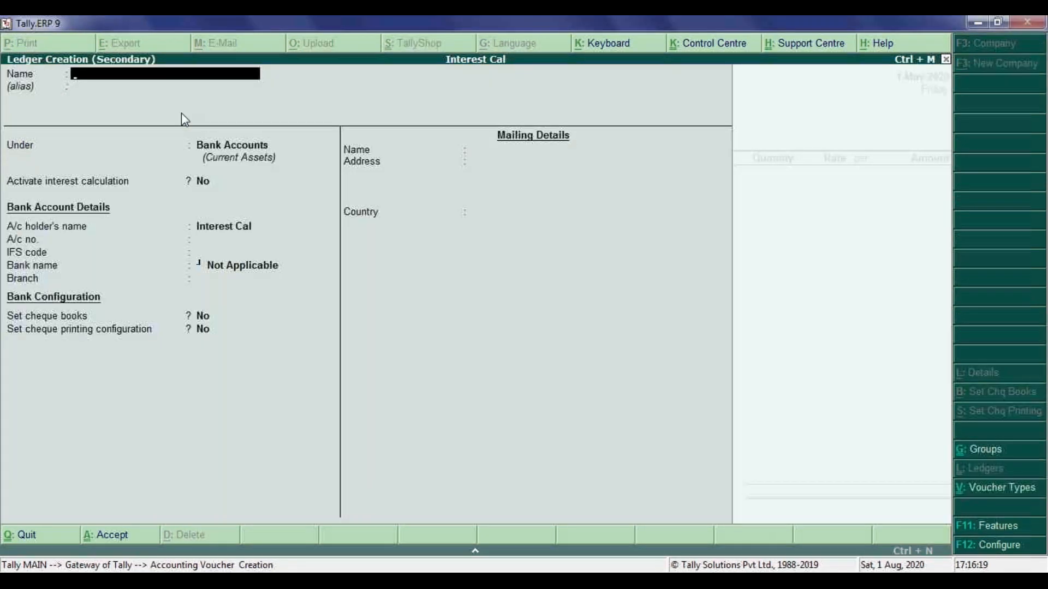
text(Arun)
key(Return)
key(Return)
key(Return)
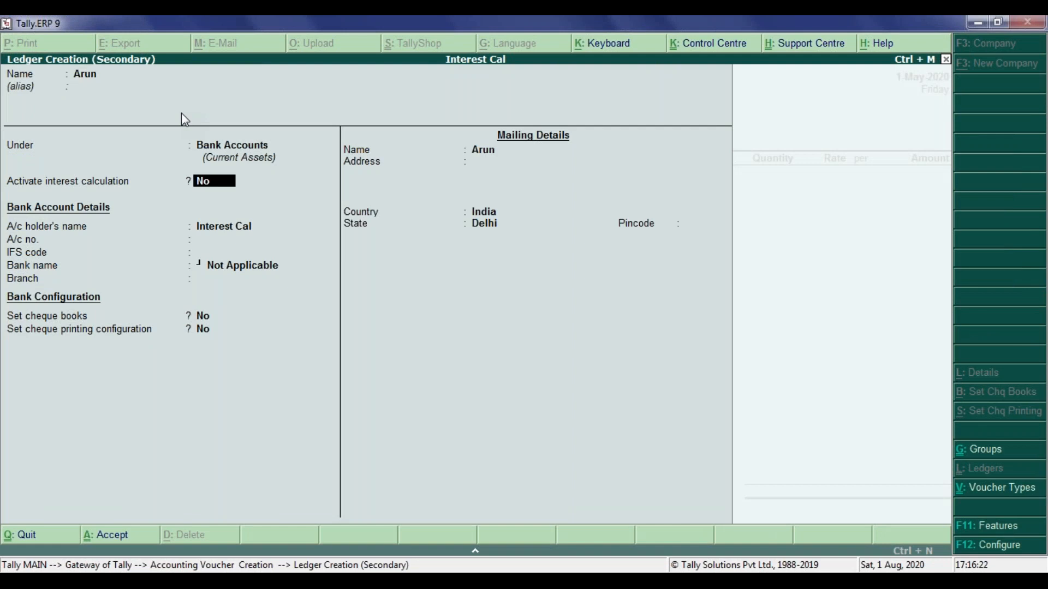
key(BackSpace)
text(deb)
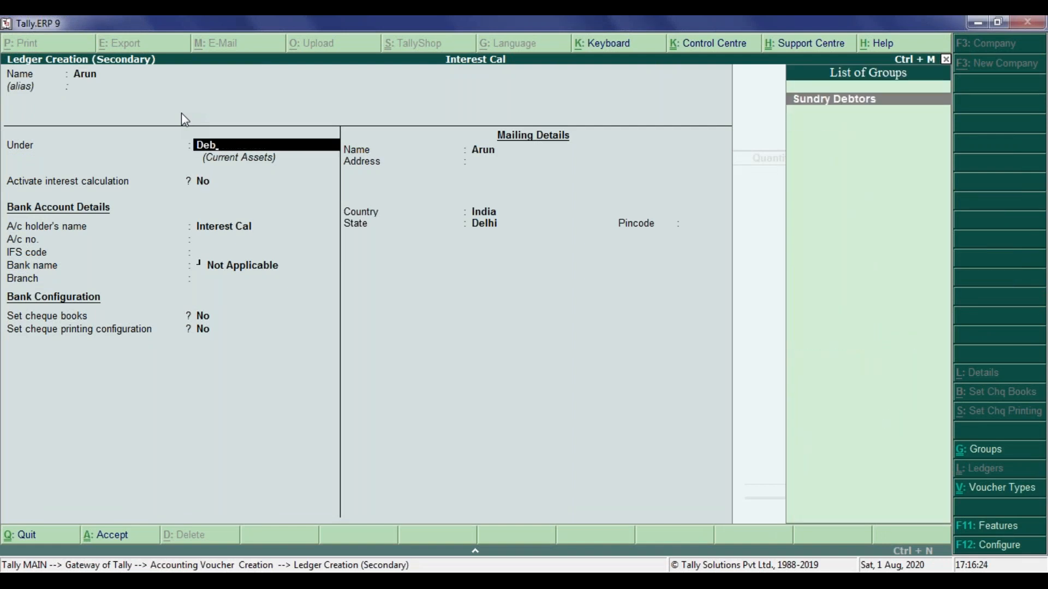
key(Return)
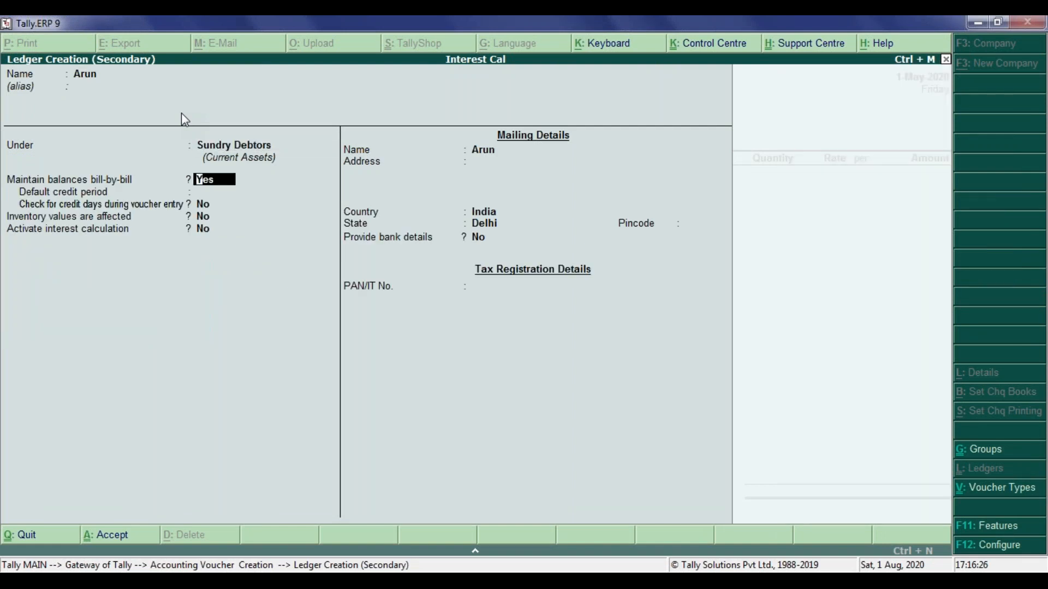
Keep bill-by-bill balances and the other credit defaults on the customer ledger, and activate interest calculation.
key(Return)
key(Return)
key(Return)
key(Return)
key(BackSpace)
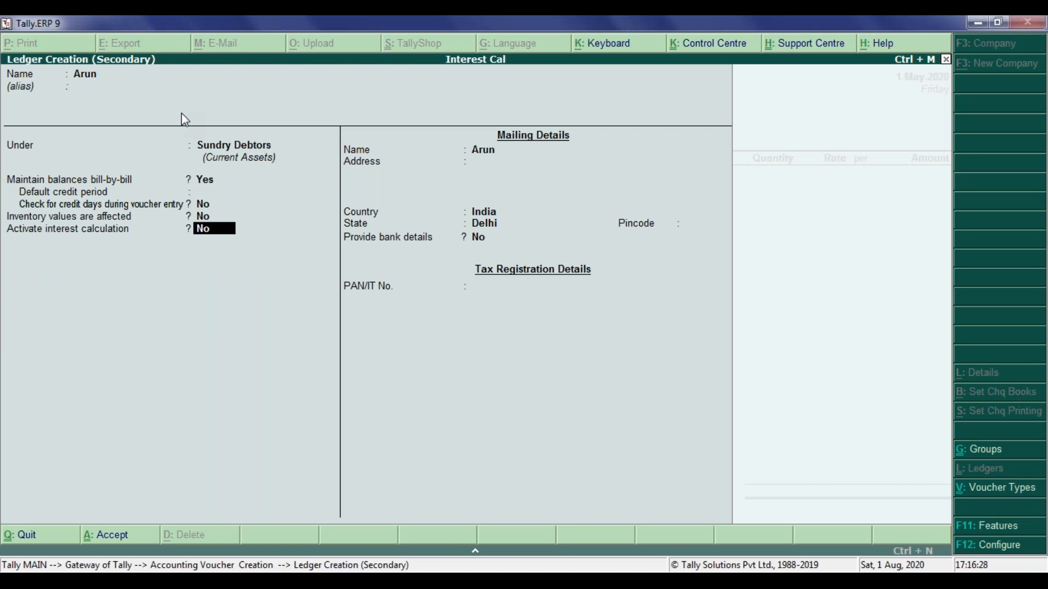
text(y)
key(Return)
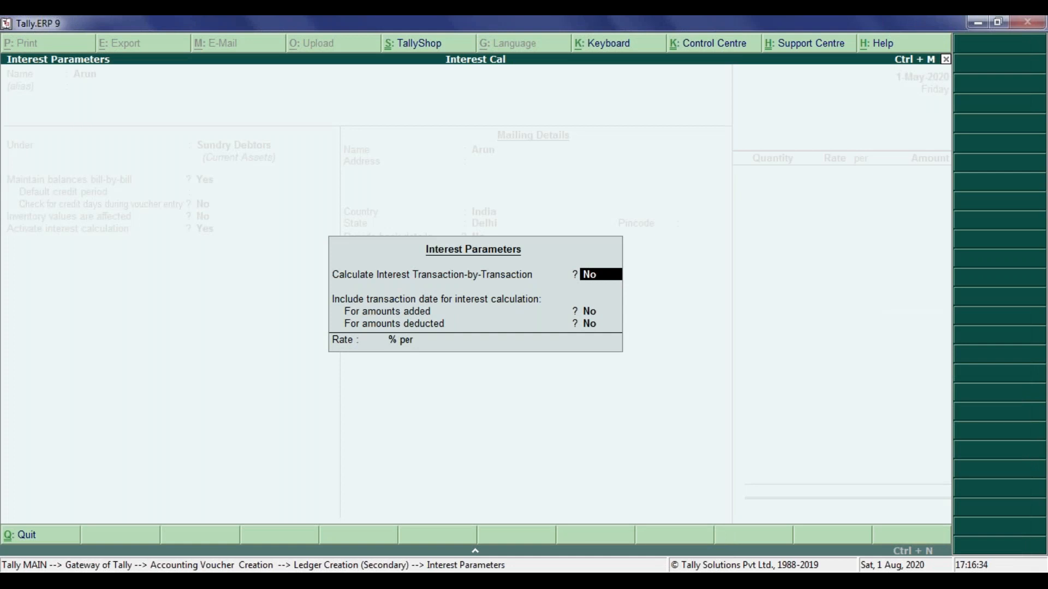
Calculate the customer's interest transaction by transaction, keep the other options at No, enter a 5 % rate, and finish the interest parameters.
key(y)
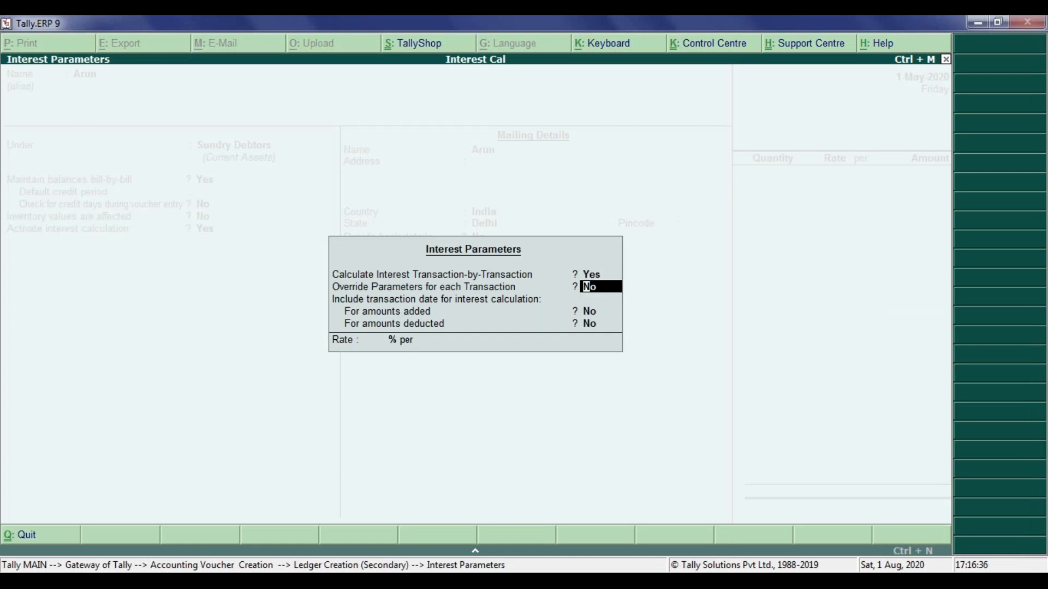
key(Return)
key(Return)
key(Return)
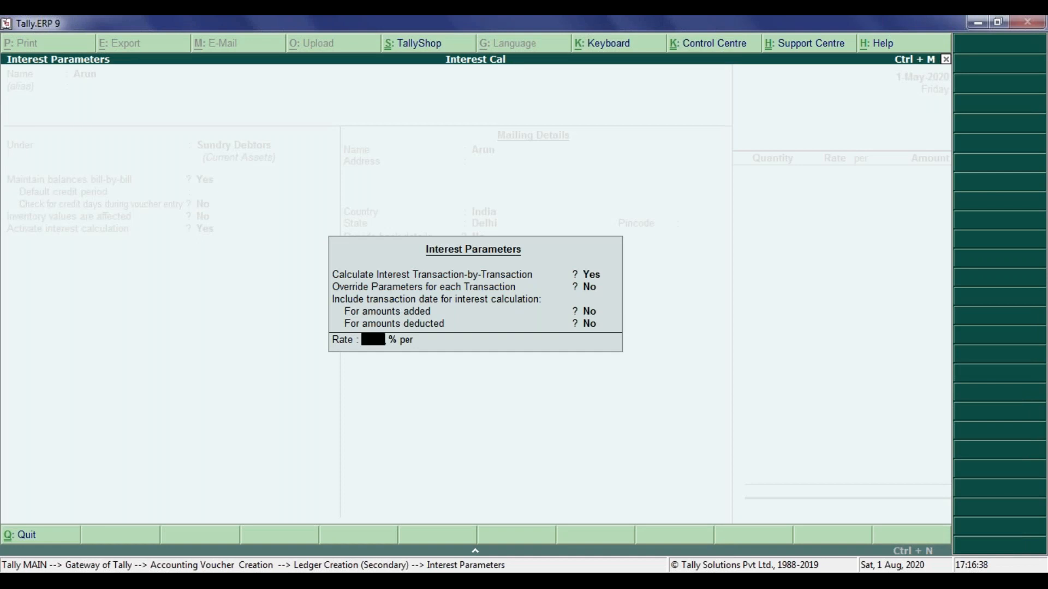
text(5)
key(Return)
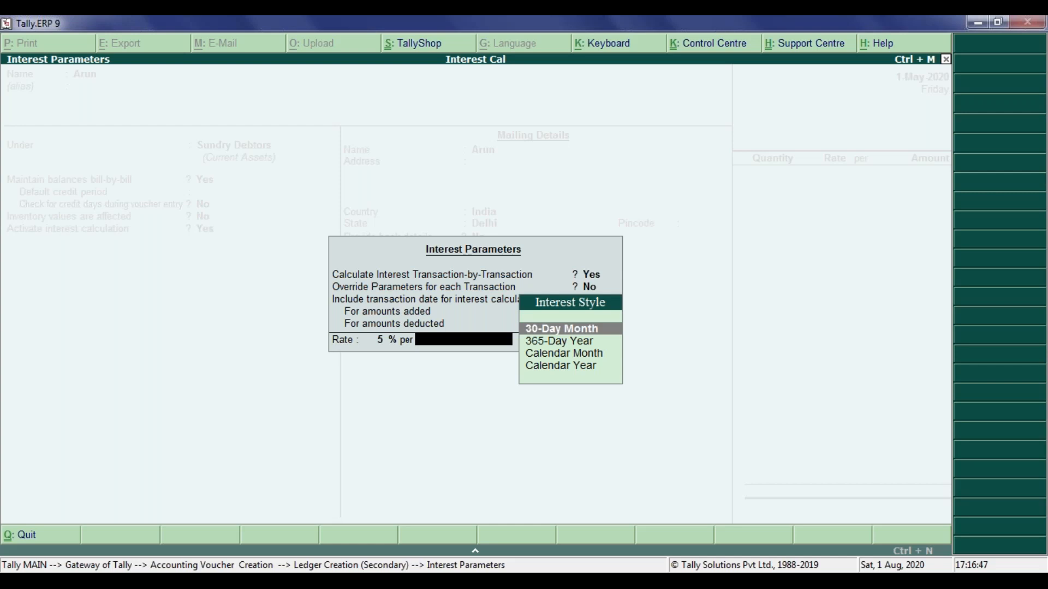
key(Escape)
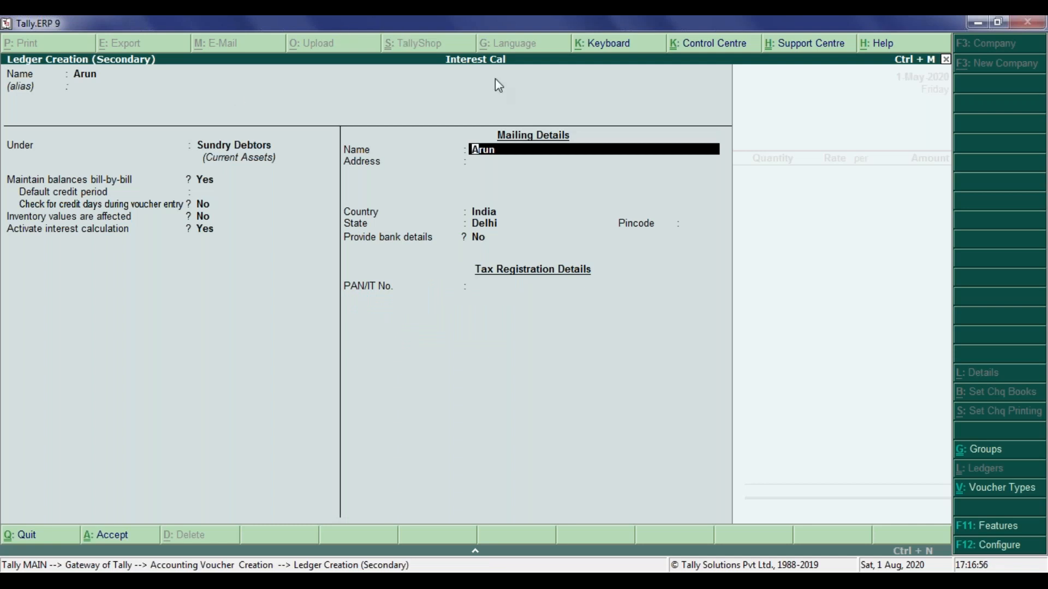
Keep the default mailing and tax details, and save the customer ledger as the voucher's party account.
key(Return)
key(Return)
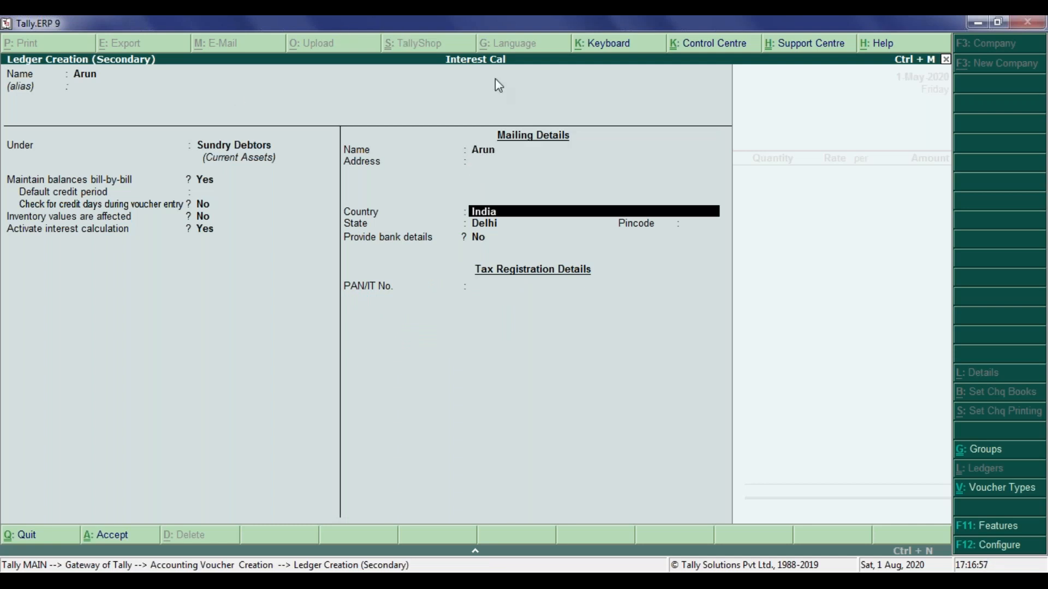
key(Return)
key(Return)
key(Return)
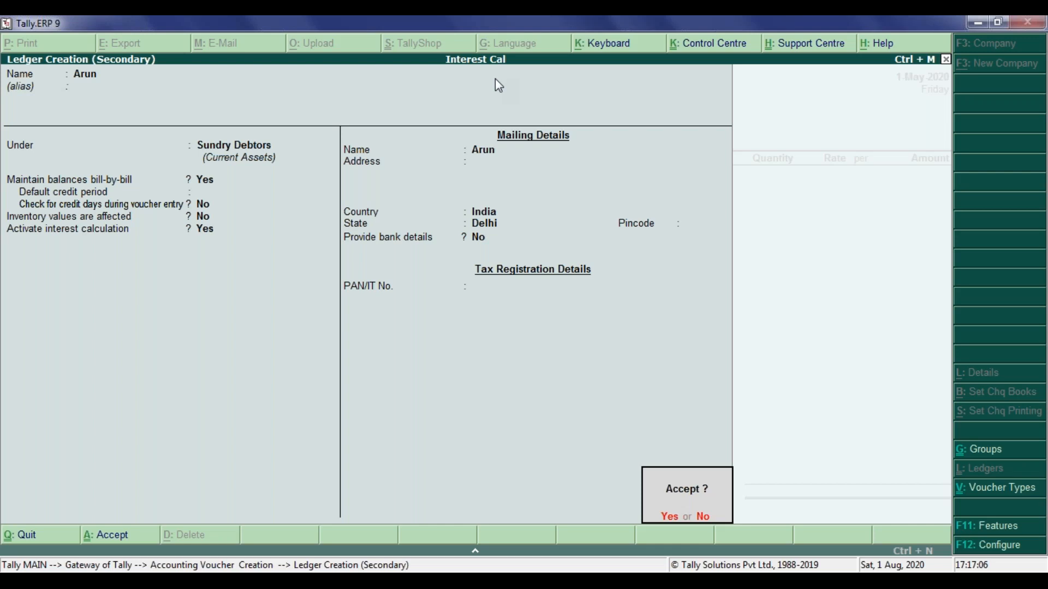
key(Return)
key(Return)
key(ctrl+a)
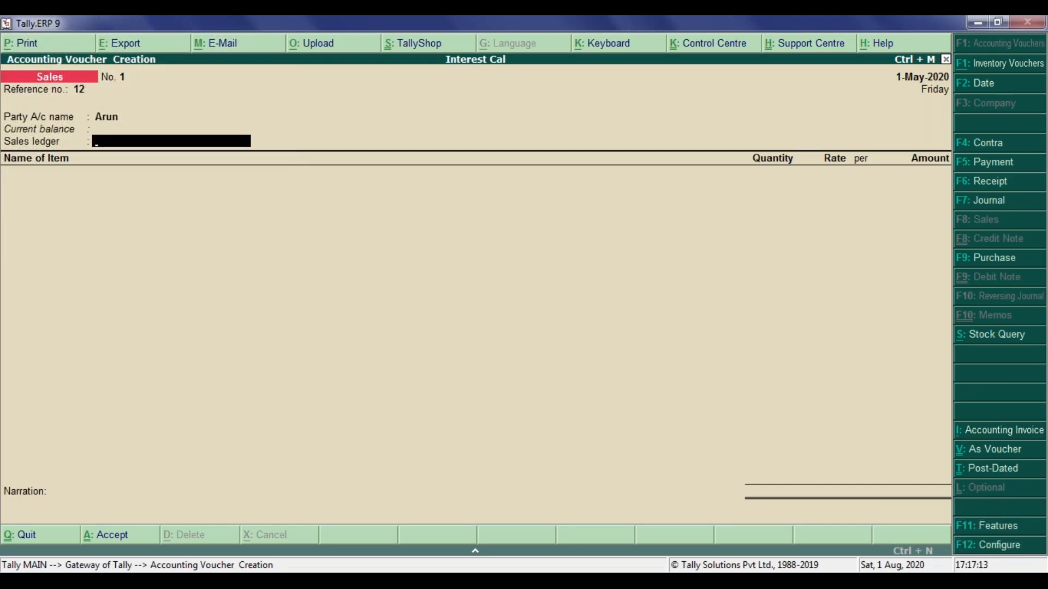
Create a ledger named Sales under the sales group and use it as the voucher's sales ledger.
key(alt+c)
text(Sales)
key(Return)
key(Return)
text(Sa)
key(Return)
key(ctrl+a)
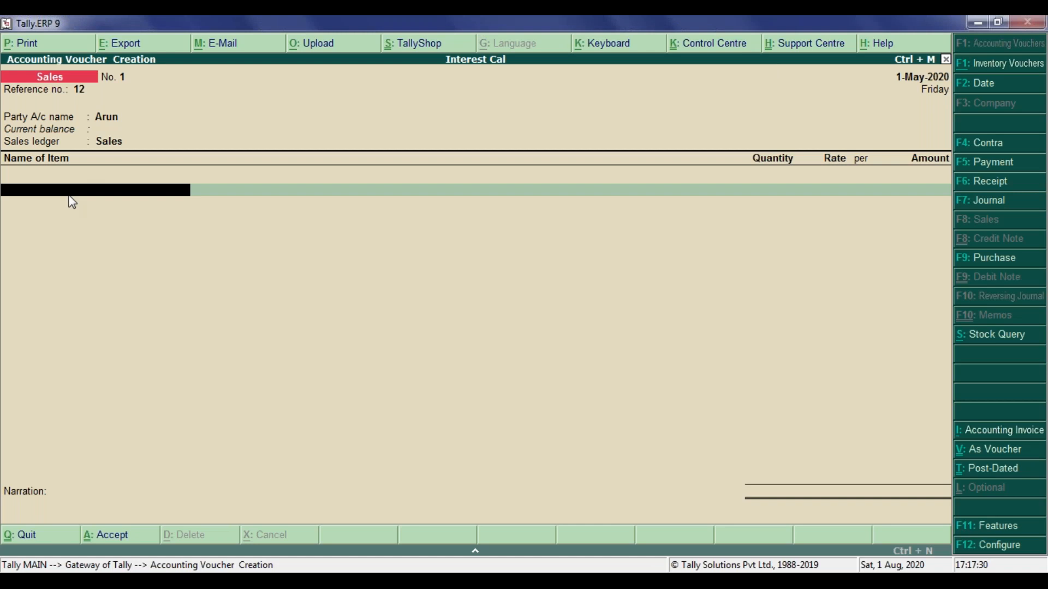
Start a new stock item from the voucher's item line and name it Hcl Computer without an alias.
key(alt+c)
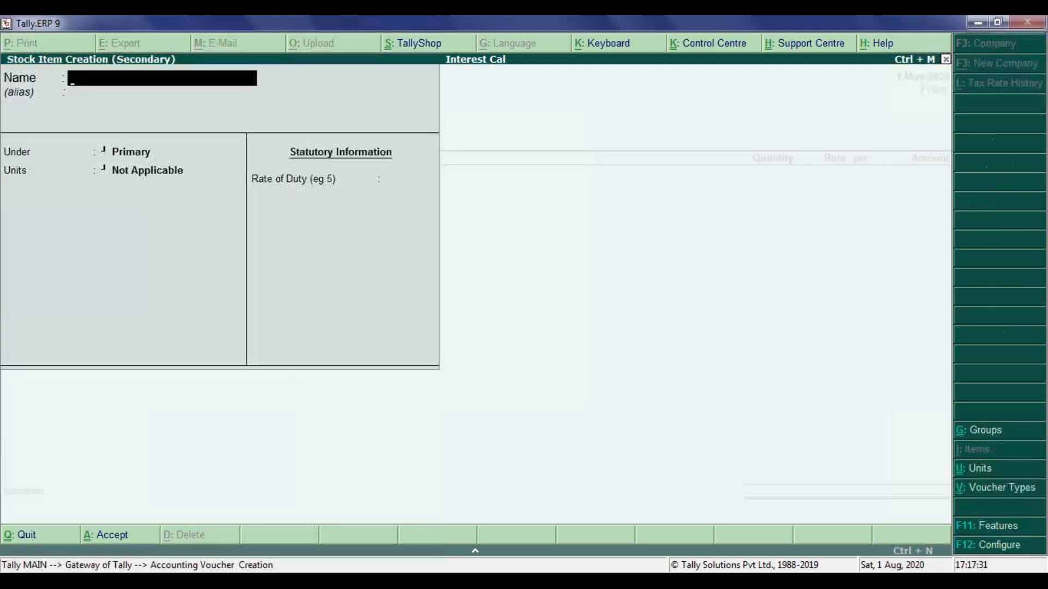
text(Hcl Computer)
key(Return)
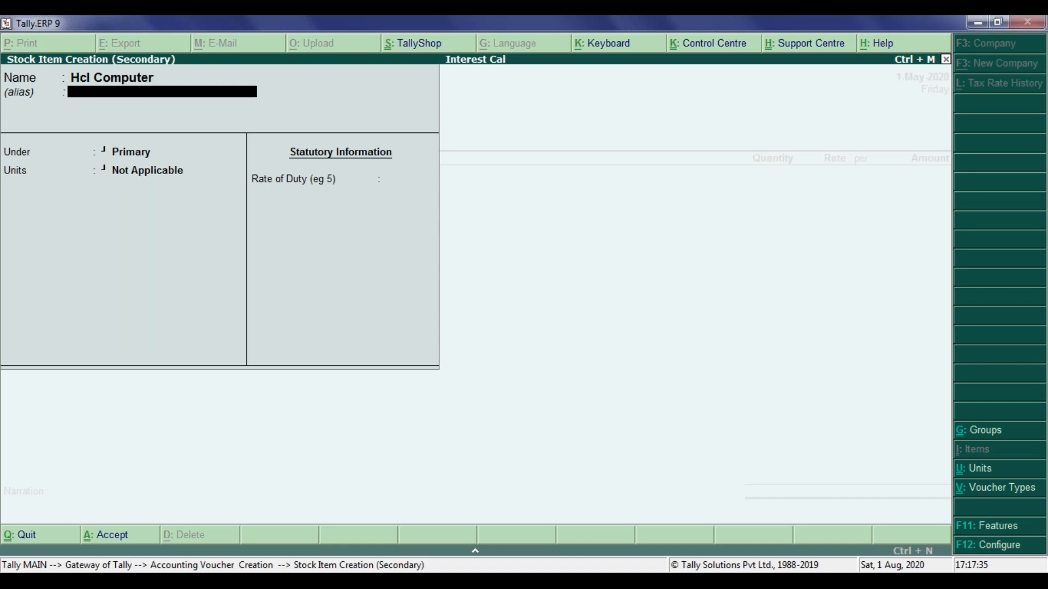
key(Return)
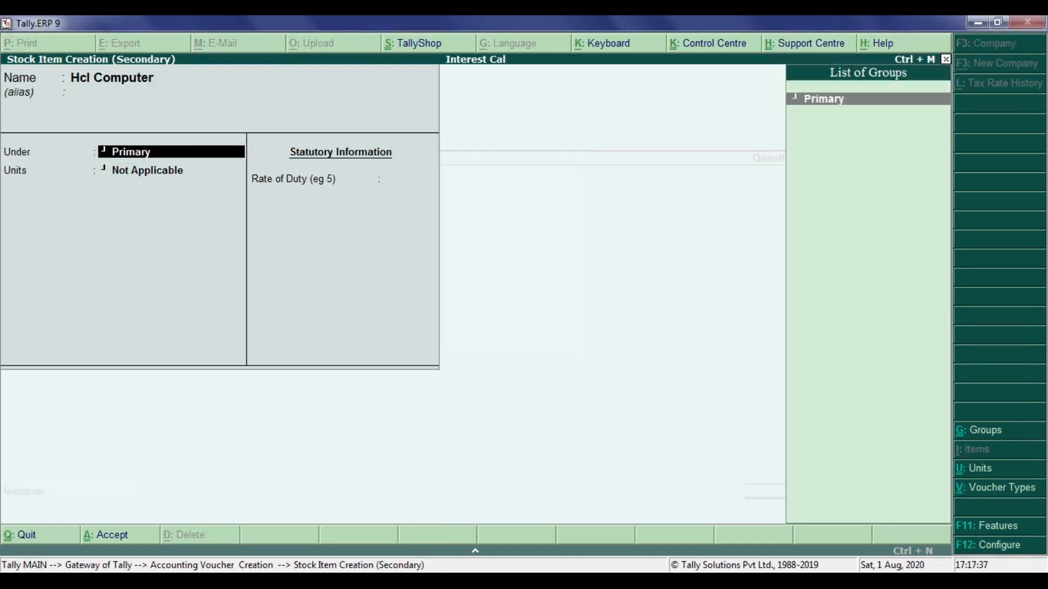
Create a stock group named Hcl under Primary and assign the new stock item to it.
key(alt+c)
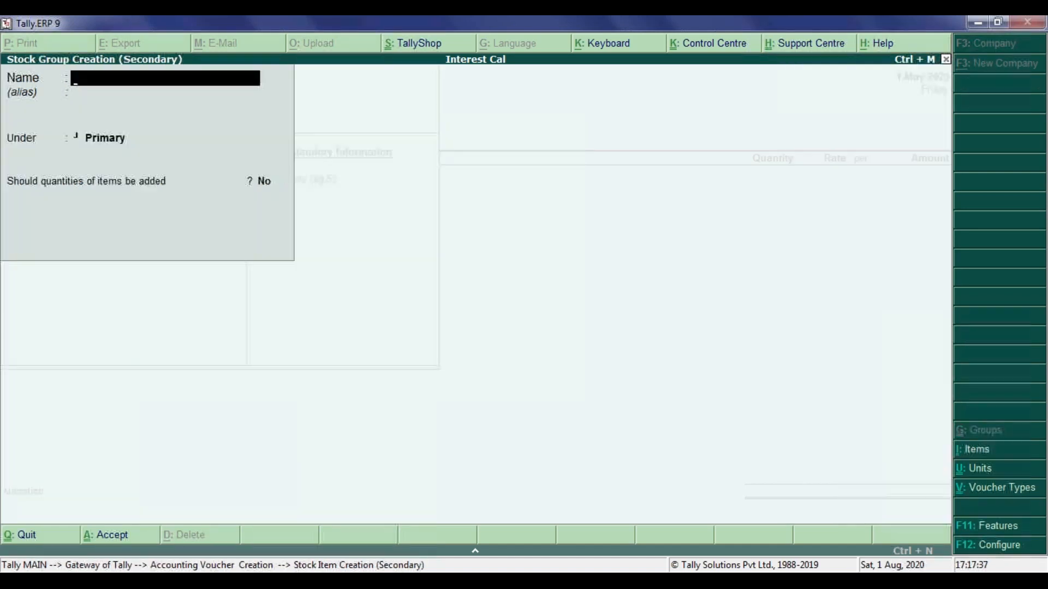
text(Hcl)
key(Return)
key(Return)
key(Return)
key(Return)
key(y)
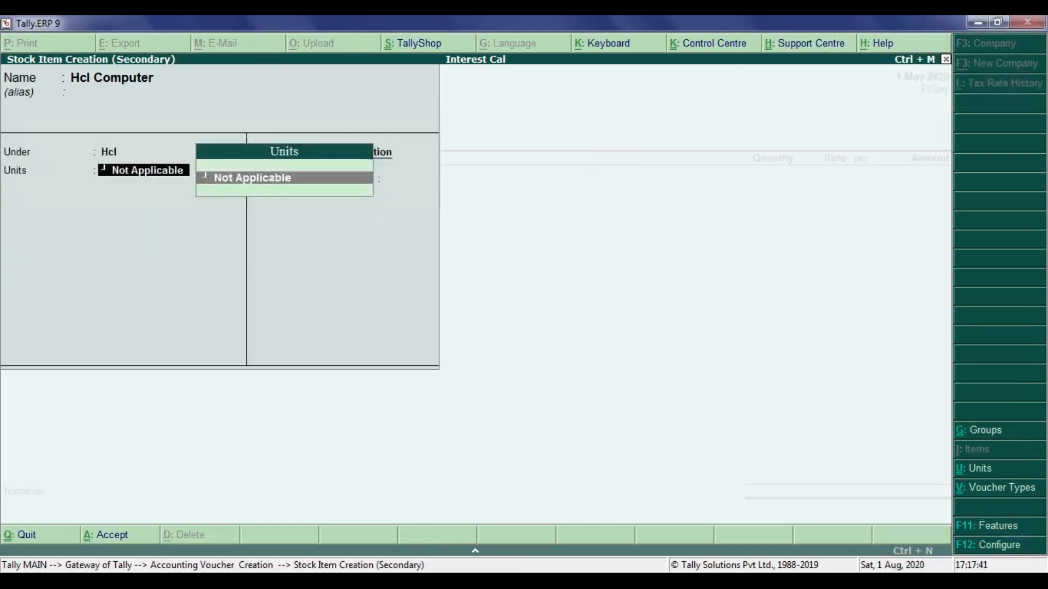
Create the unit pcs for the stock item and save Hcl Computer into the sales voucher.
key(alt+c)
text(pcs)
key(Return)
key(Return)
key(Return)
key(Return)
key(Return)
key(Return)
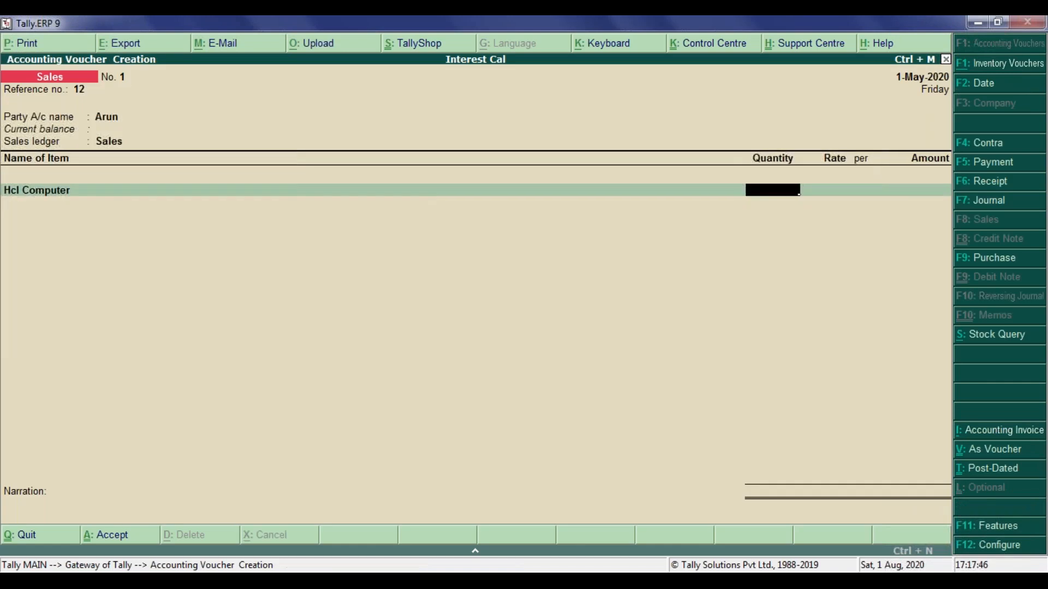
Reopen the Hcl Computer stock item for alteration and set its opening balance quantity to 50 pcs.
key(BackSpace)
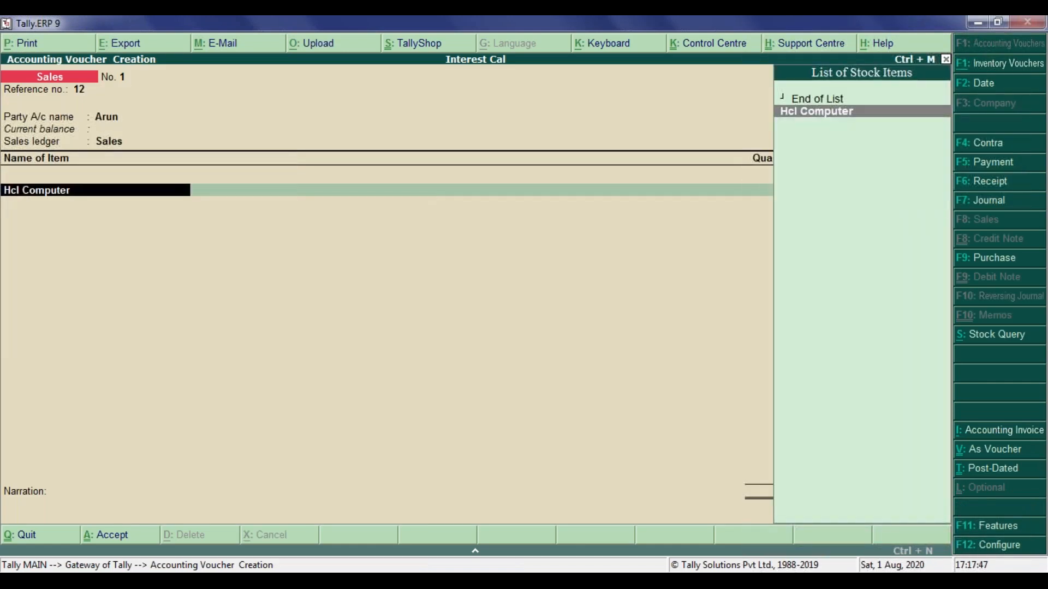
key(ctrl+Return)
key(Return)
key(Return)
key(Return)
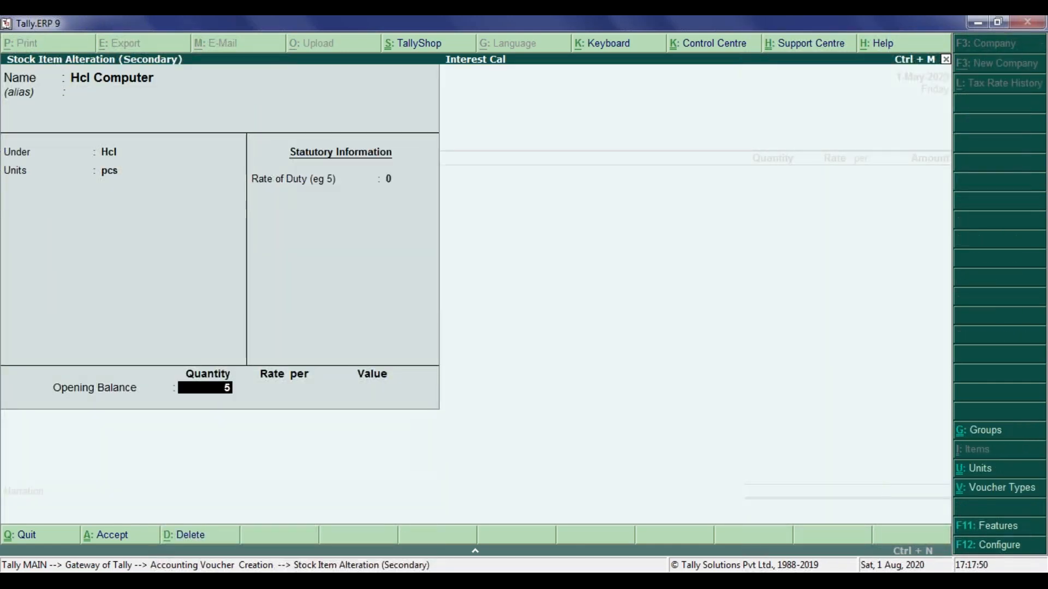
text(50)
key(Return)
text(15000)
key(BackSpace)
key(BackSpace)
key(BackSpace)
key(BackSpace)
key(BackSpace)
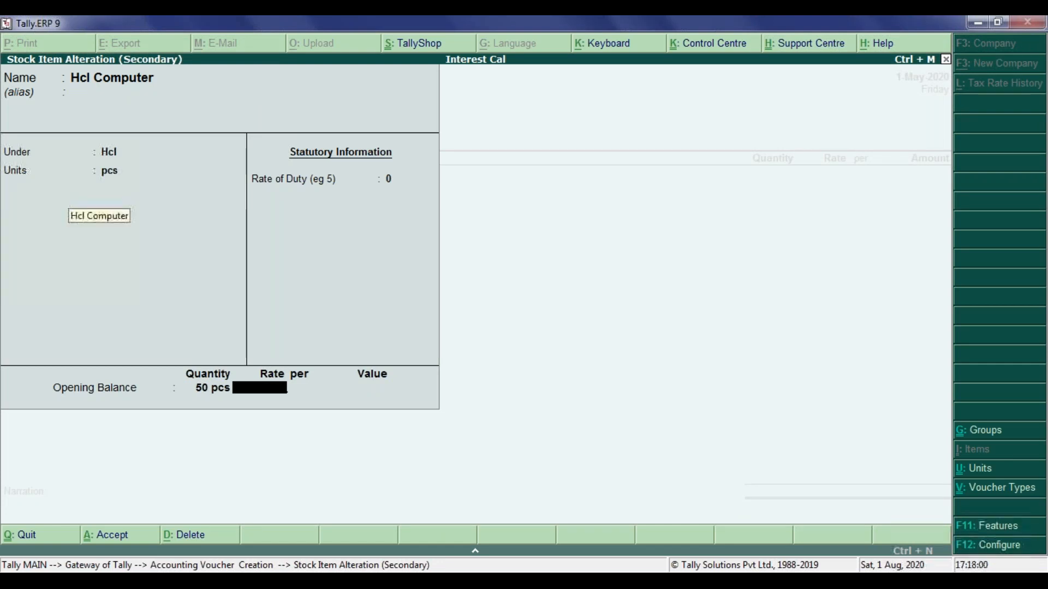
Set the opening balance rate to 10000 per pcs and save the altered stock item.
text(10000)
key(Return)
key(Return)
key(Return)
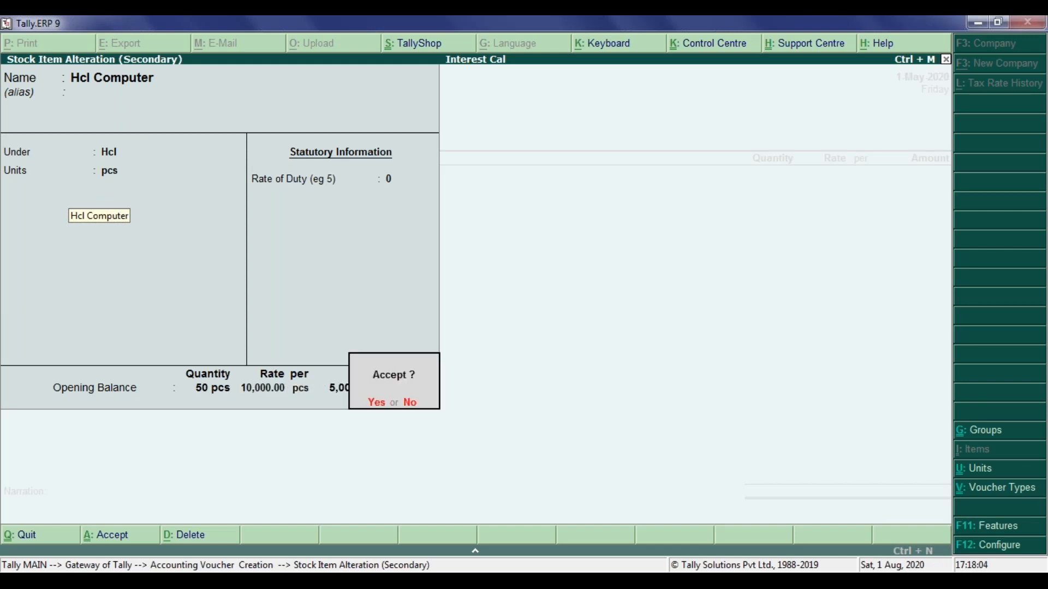
key(Return)
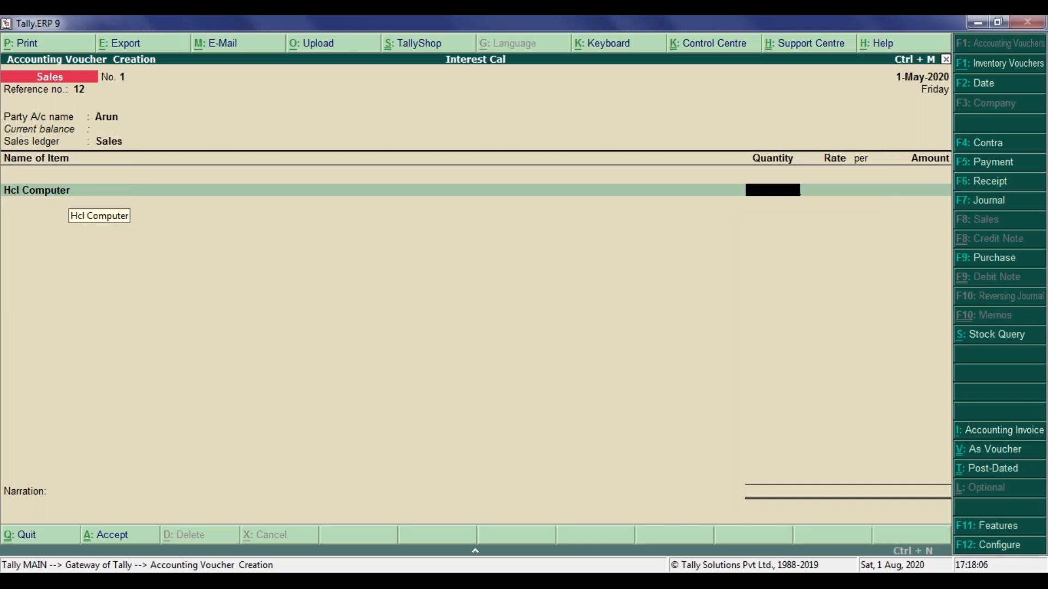
Enter 3 pcs at a rate of 10000 for the Hcl Computer line in the sales voucher.
text(3 pcs)
key(Return)
text(10000)
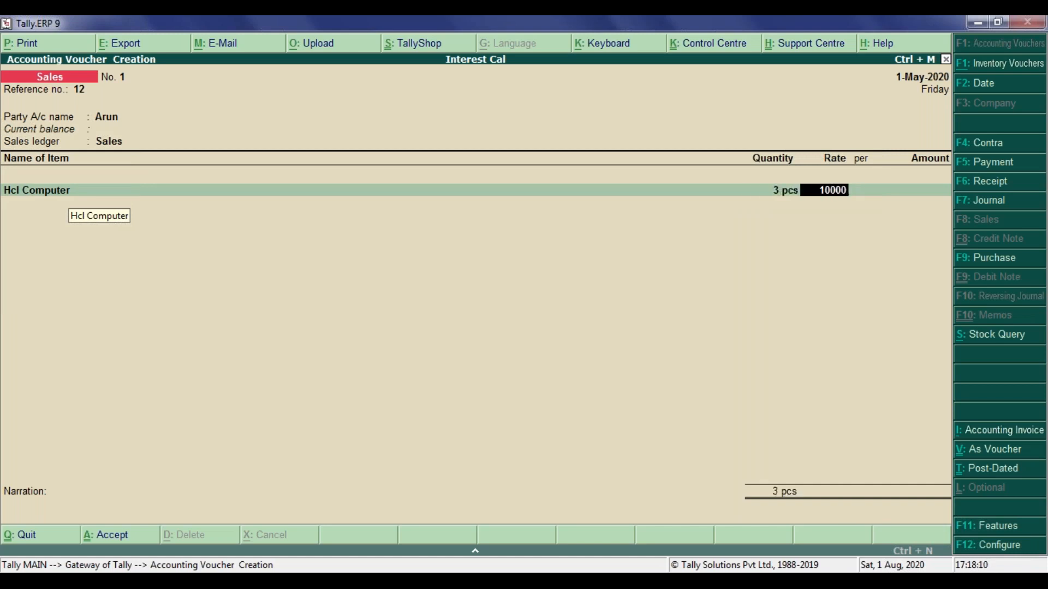
key(Return)
key(Return)
key(Return)
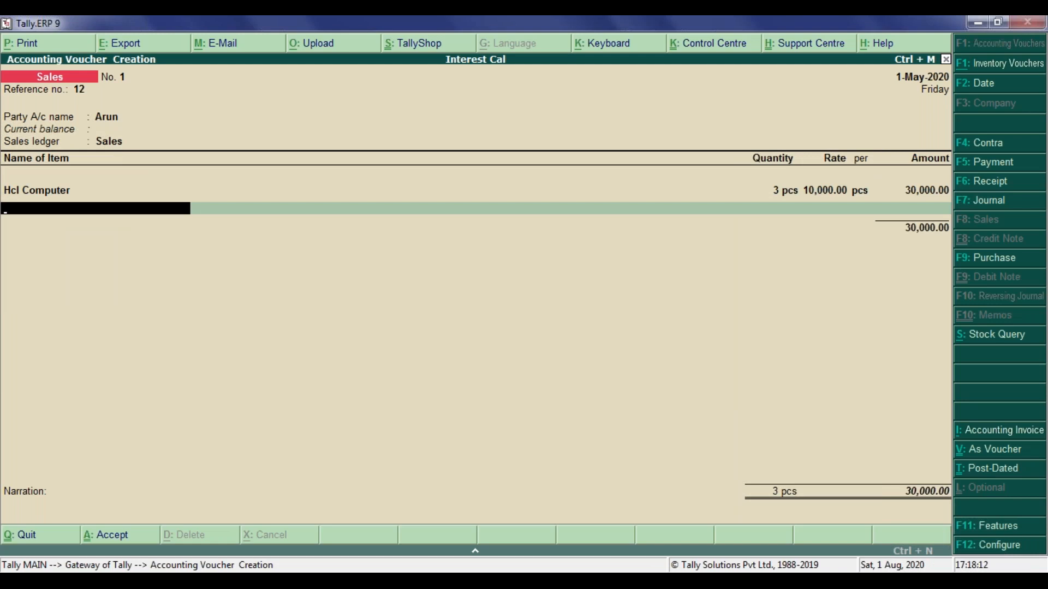
End the item list and enter a narration stating that 3 hcl computers were sold to the customer on credit, interest charge 5%.
key(Return)
key(Return)
text(being)
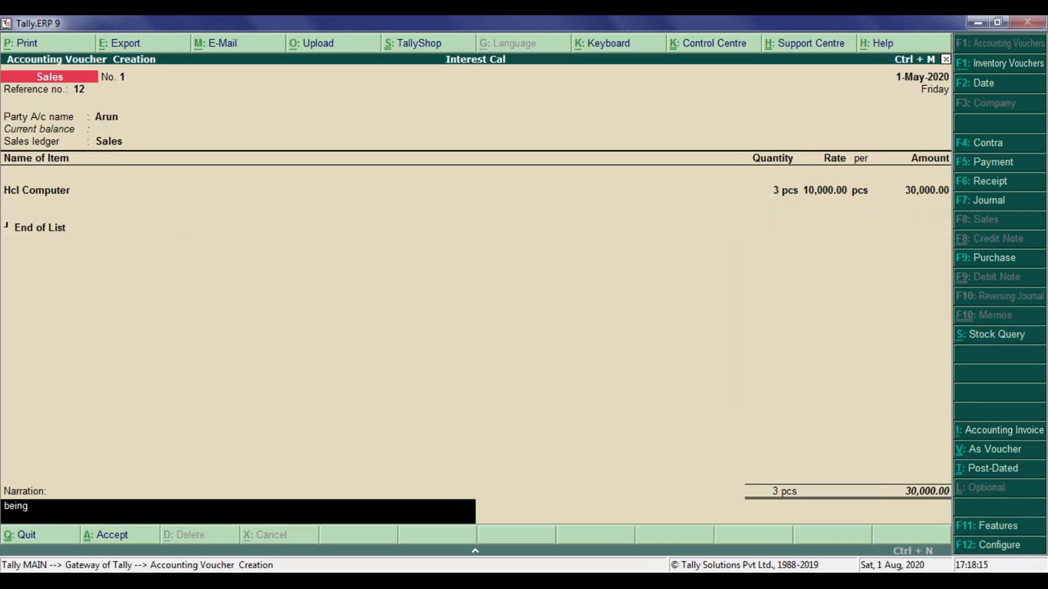
text( 3 hcl computer sold)
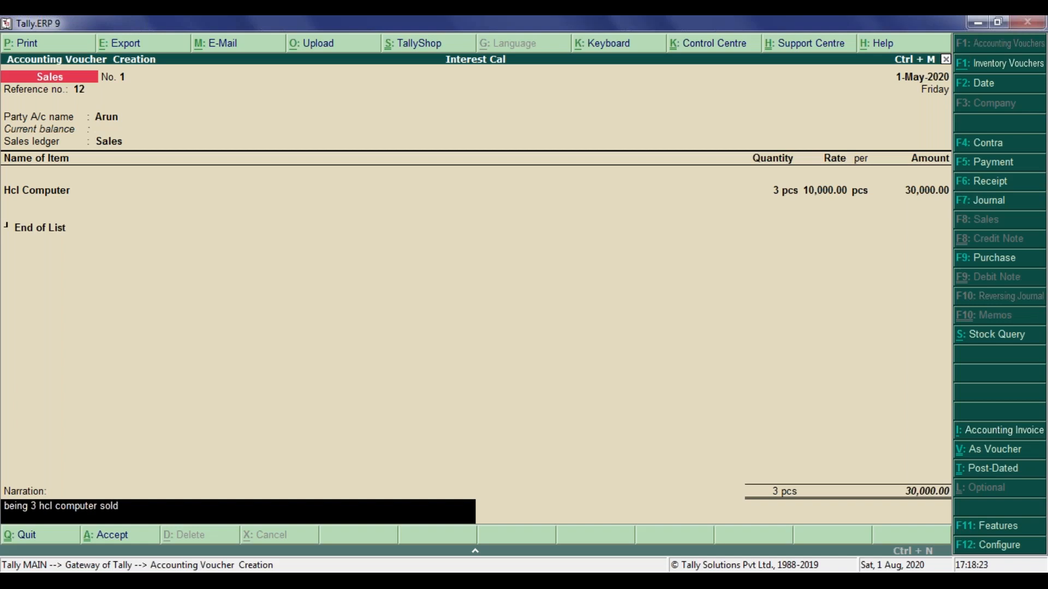
text( to arun on)
key(BackSpace)
key(BackSpace)
key(BackSpace)
text(on credit in)
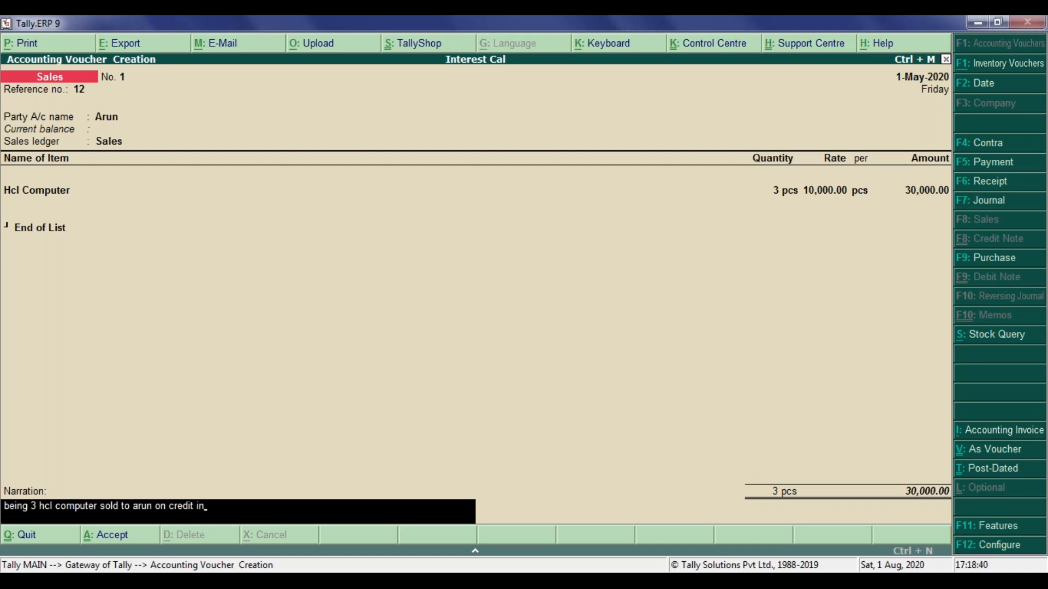
text(terest charge 5%)
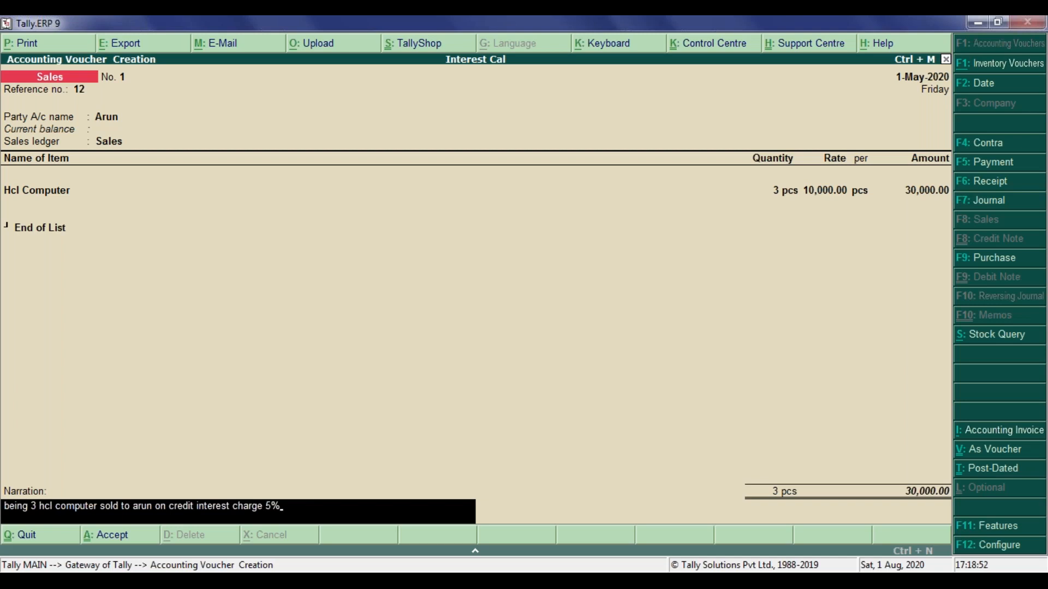
key(Return)
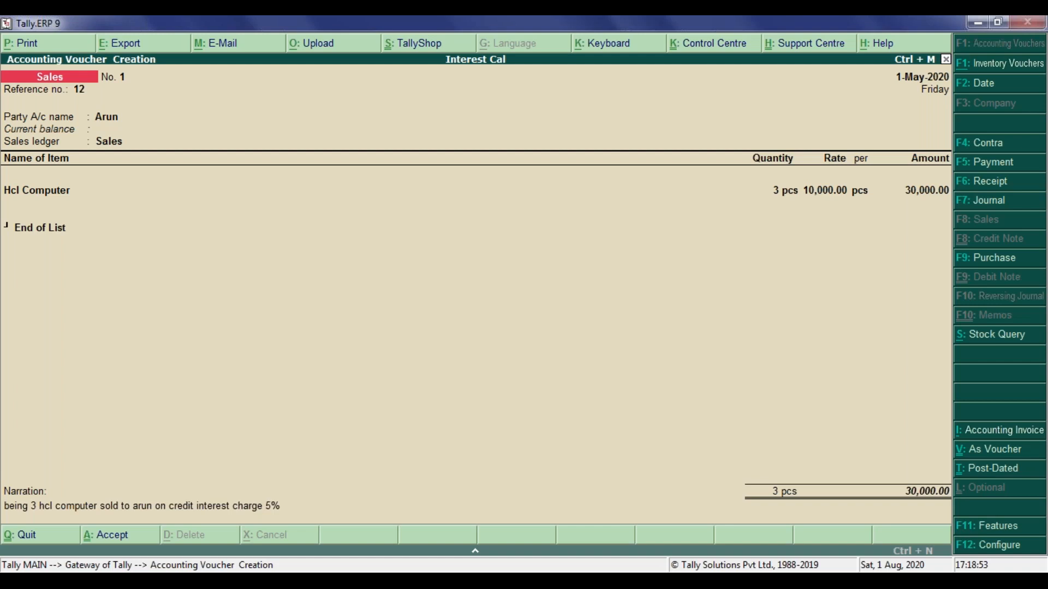
Change the sales voucher's date to 1-4-20 and accept the voucher.
key(Return)
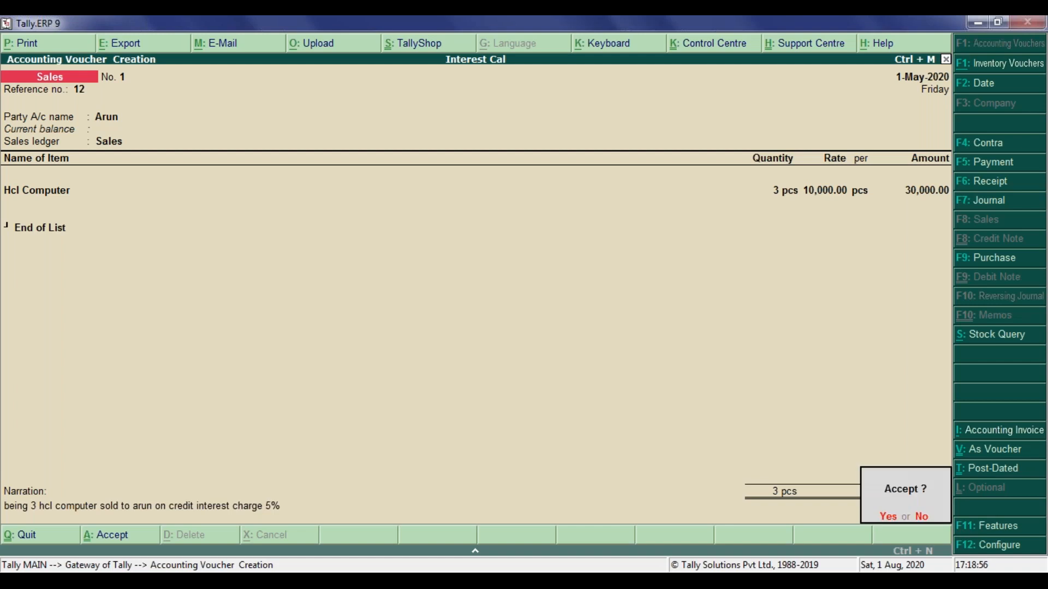
key(Escape)
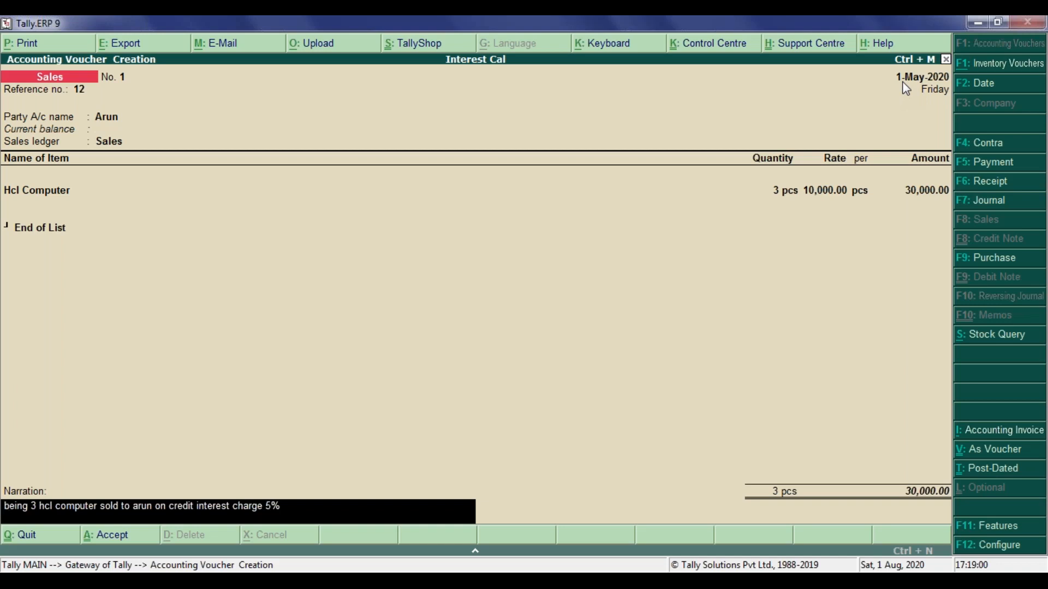
key(F2)
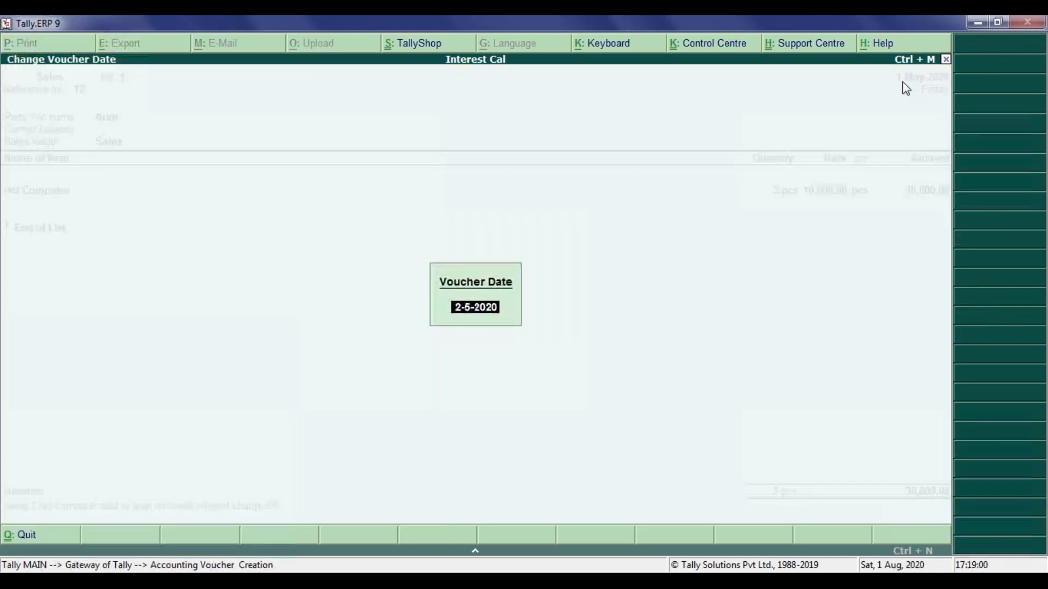
text(1-4-20)
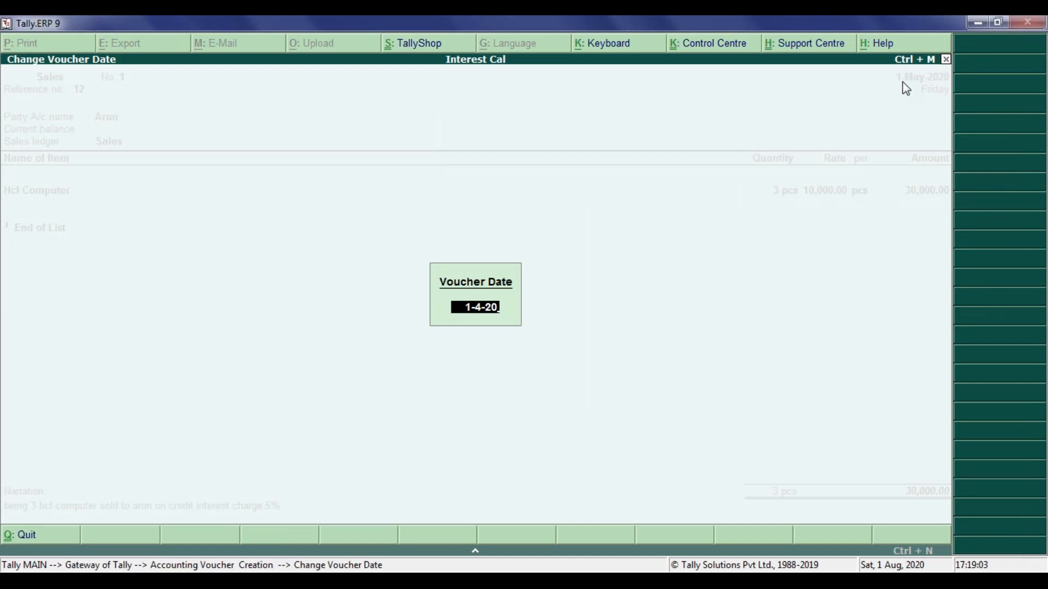
key(Return)
key(Return)
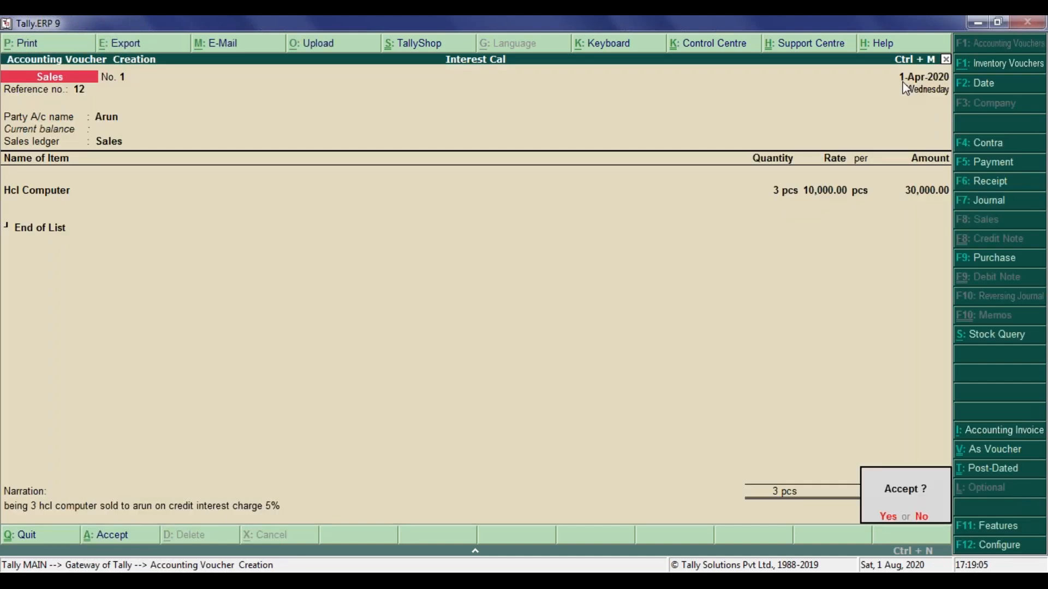
key(Return)
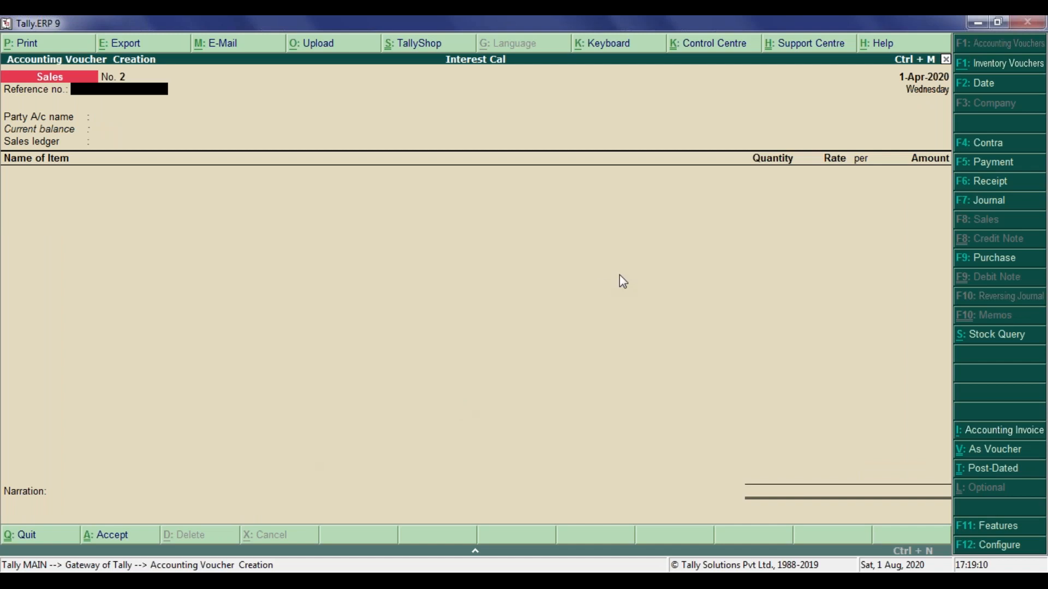
Leave sales entry and start a receipt voucher with Cash as the account, crediting the customer's ledger.
key(Escape)
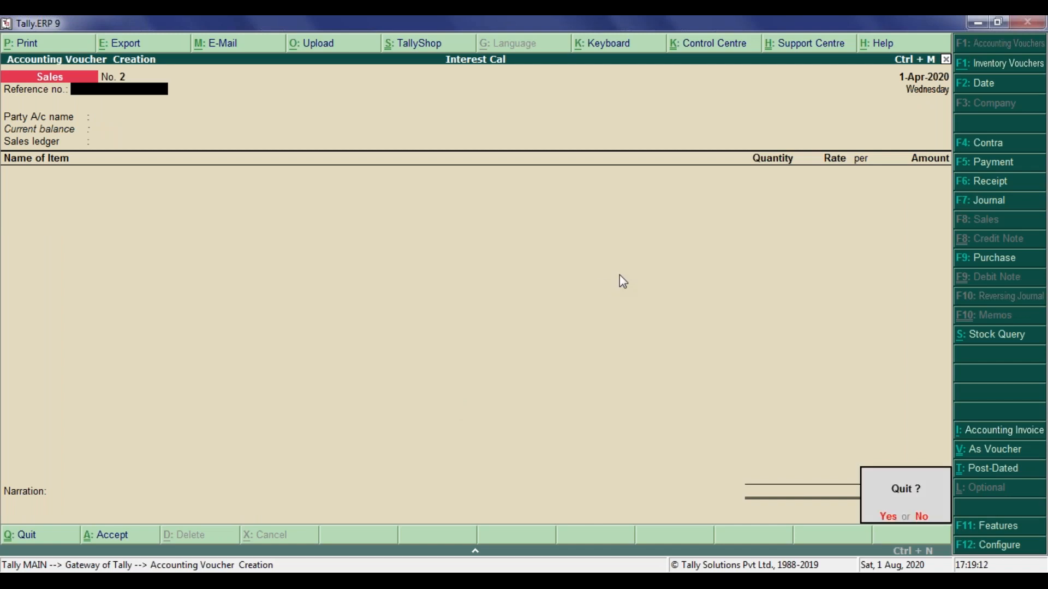
key(y)
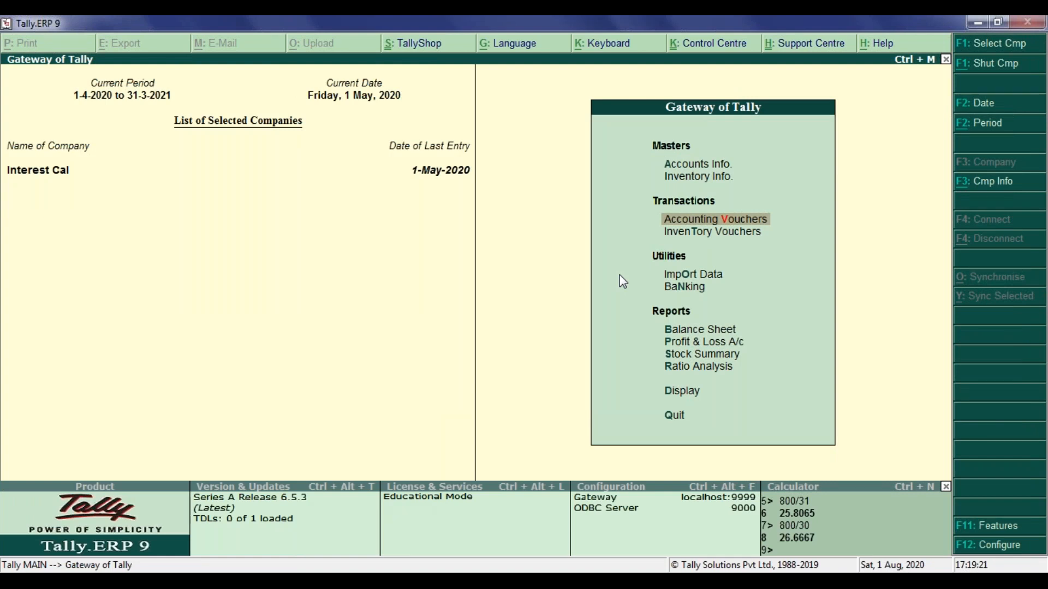
key(Return)
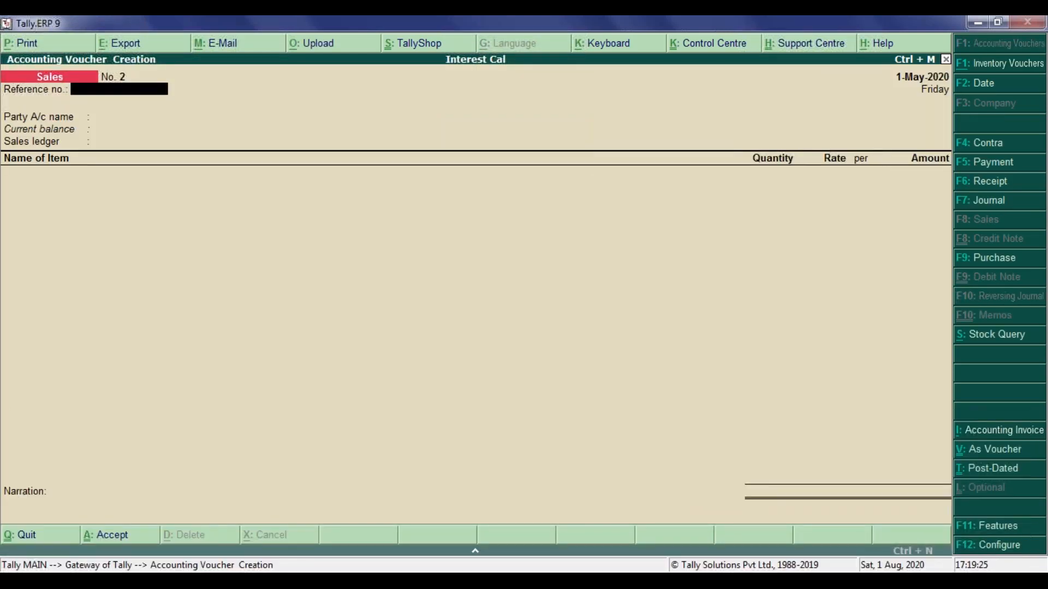
key(F6)
text(c)
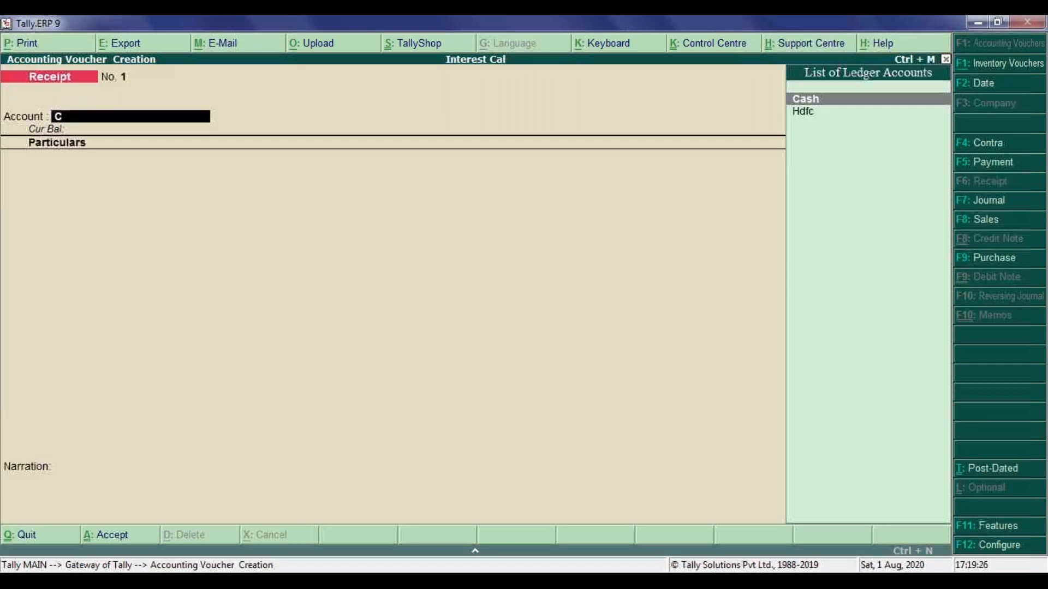
key(Return)
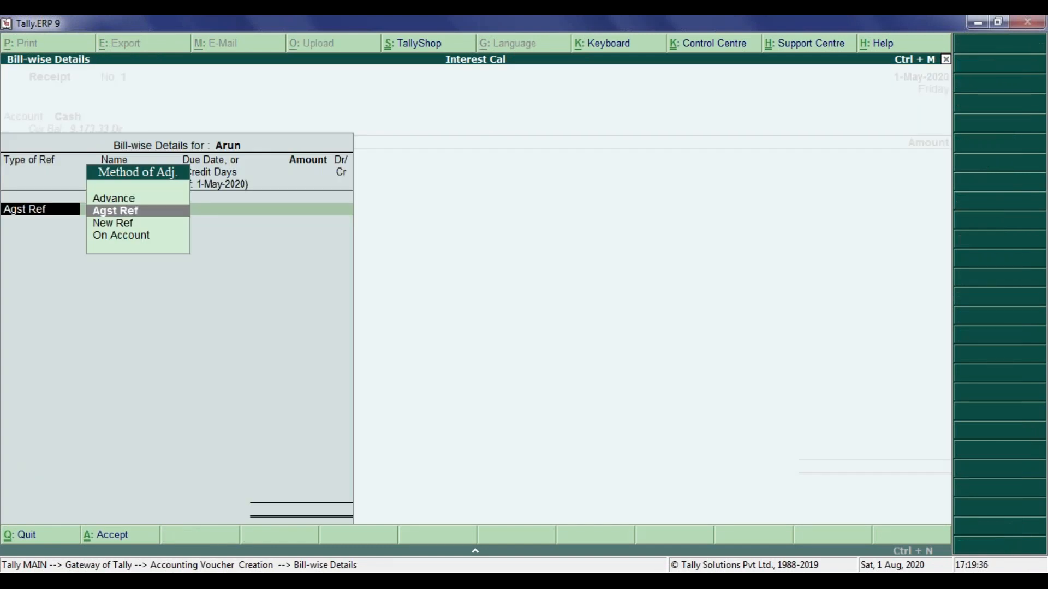
Allocate the receipt as Agst Ref to the customer's pending bill 1 with an amount of 10000 Cr.
key(Down)
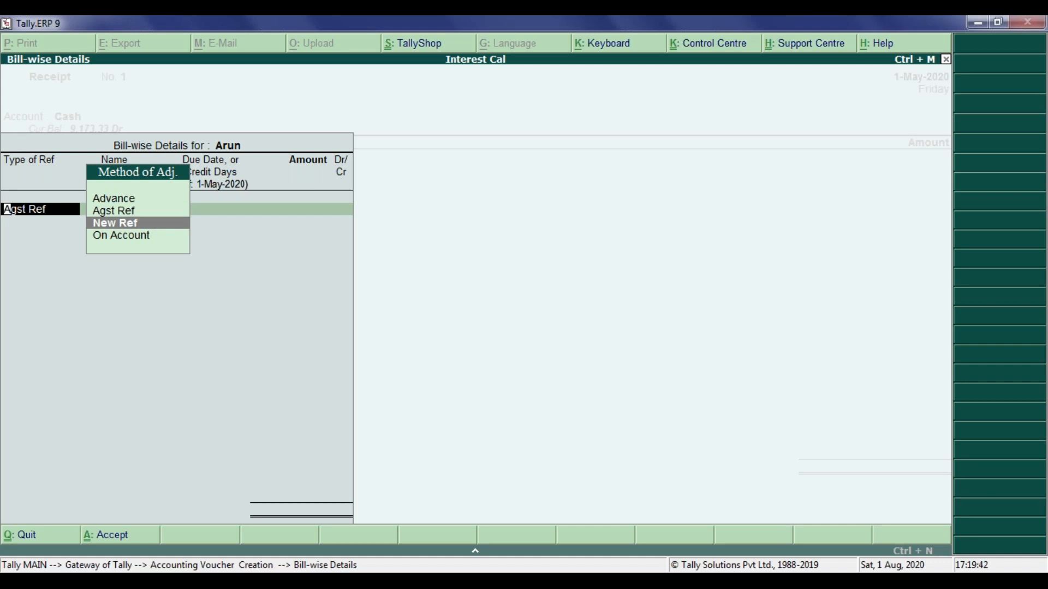
key(Up)
key(Return)
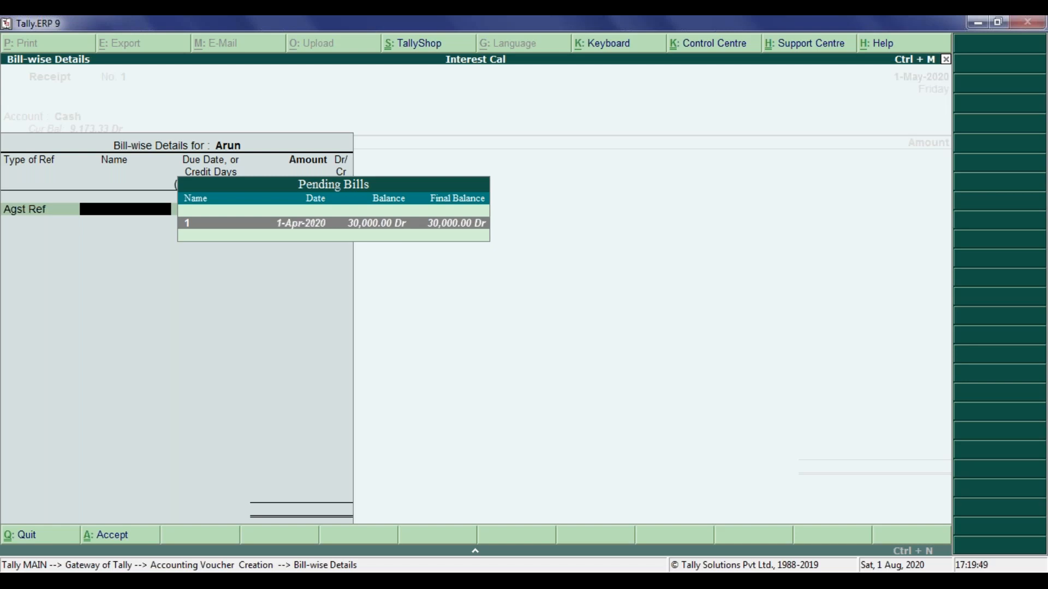
key(Return)
text(10)
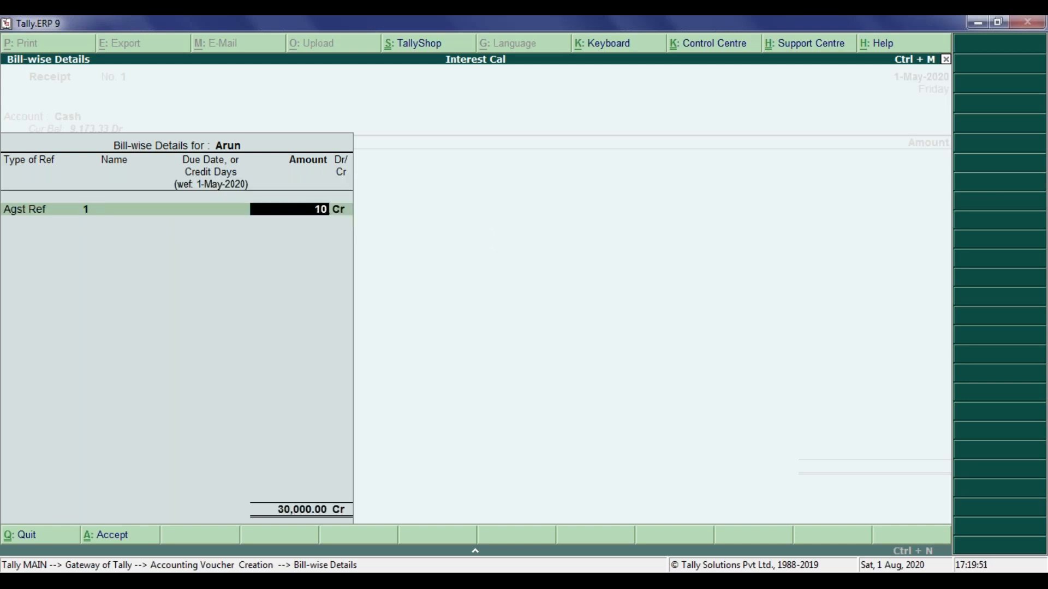
text(000)
key(Return)
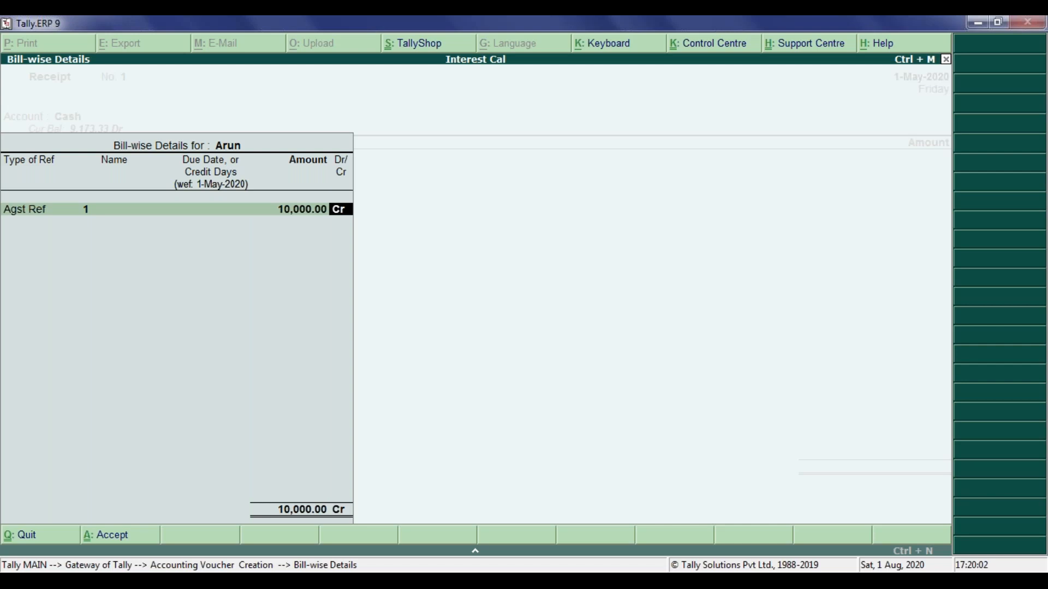
key(Return)
key(Return)
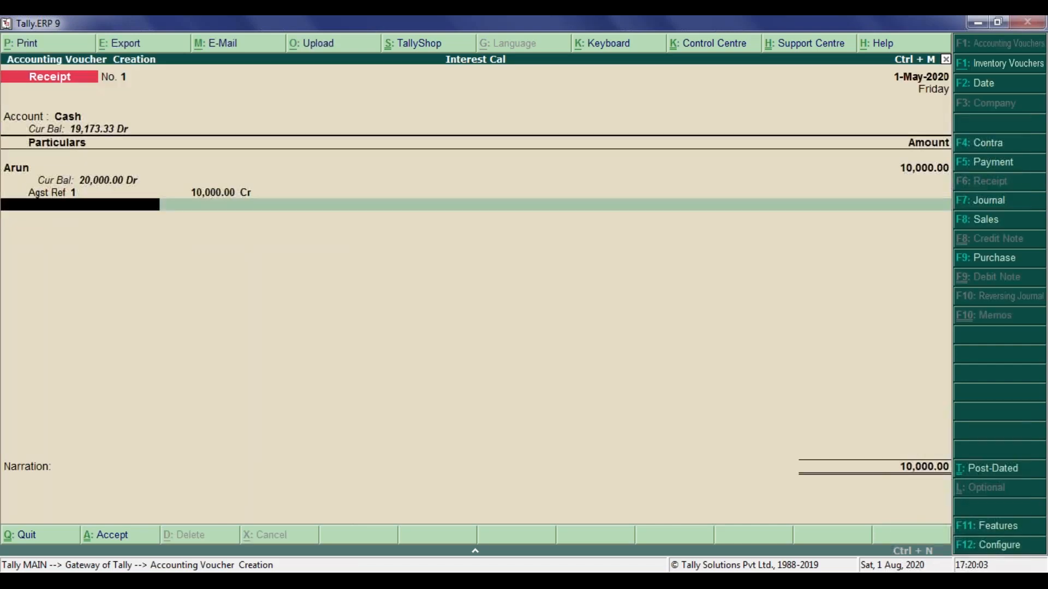
Enter the narration "recieved partial" and accept the first receipt voucher.
key(Return)
text(rec)
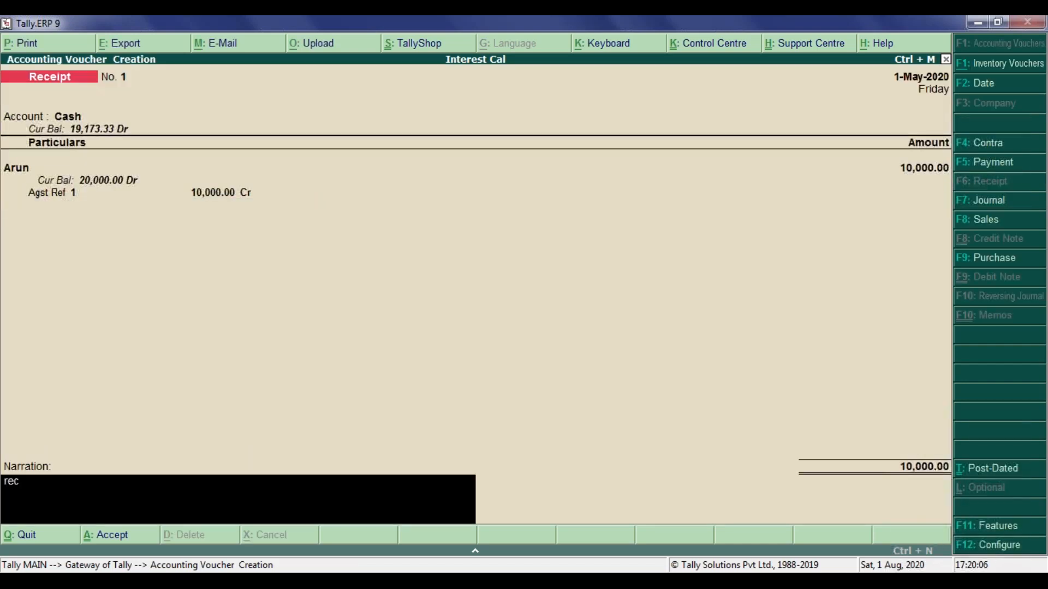
text(ieved pat)
key(BackSpace)
text(rtial)
key(Return)
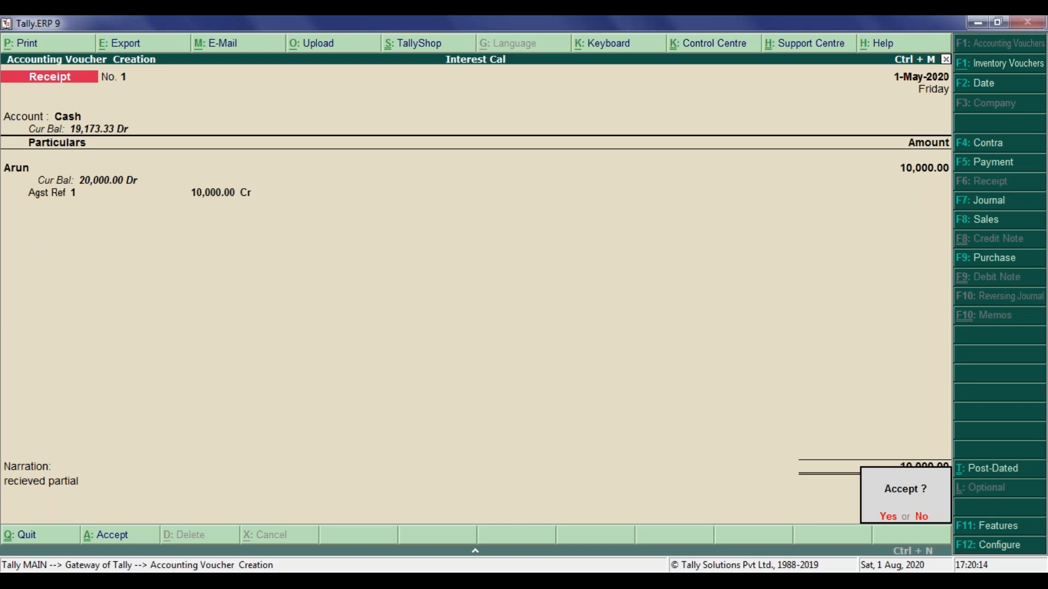
key(Return)
Set the date of the new receipt voucher to 1-6-20.
key(F2)
text(1-6-19)
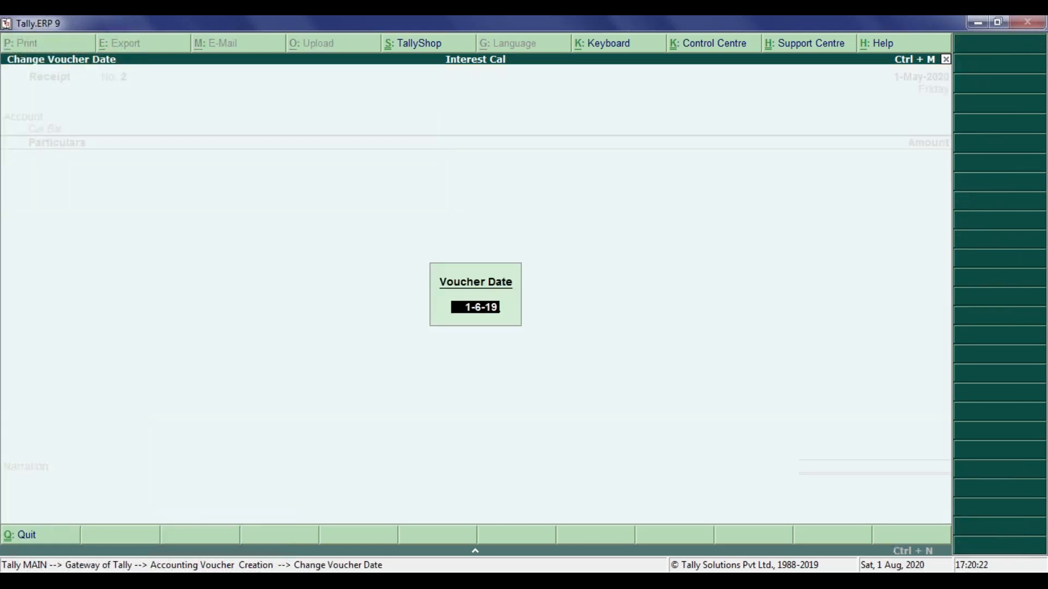
key(Return)
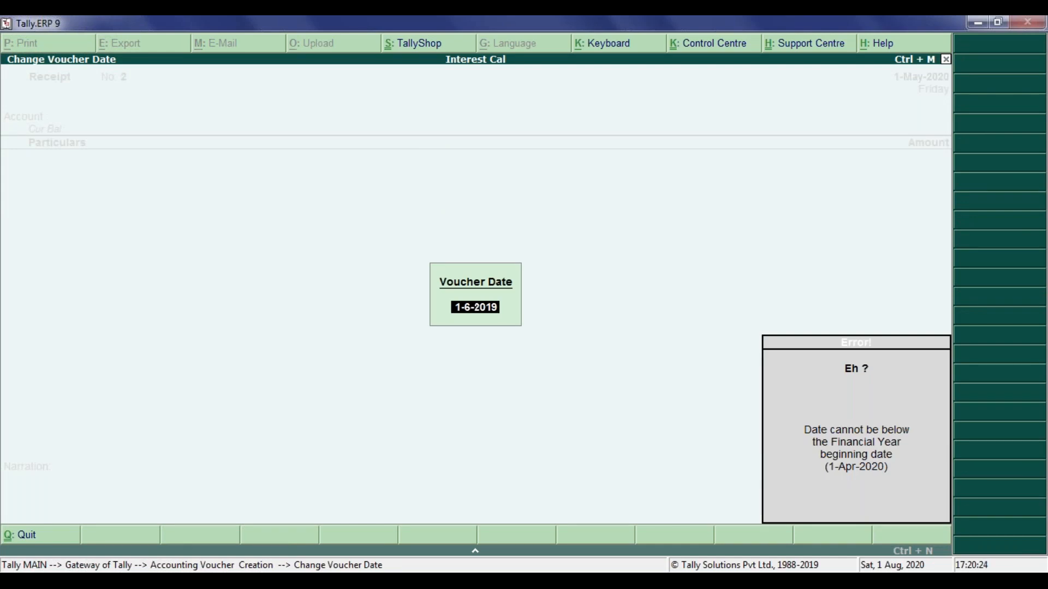
text(1-)
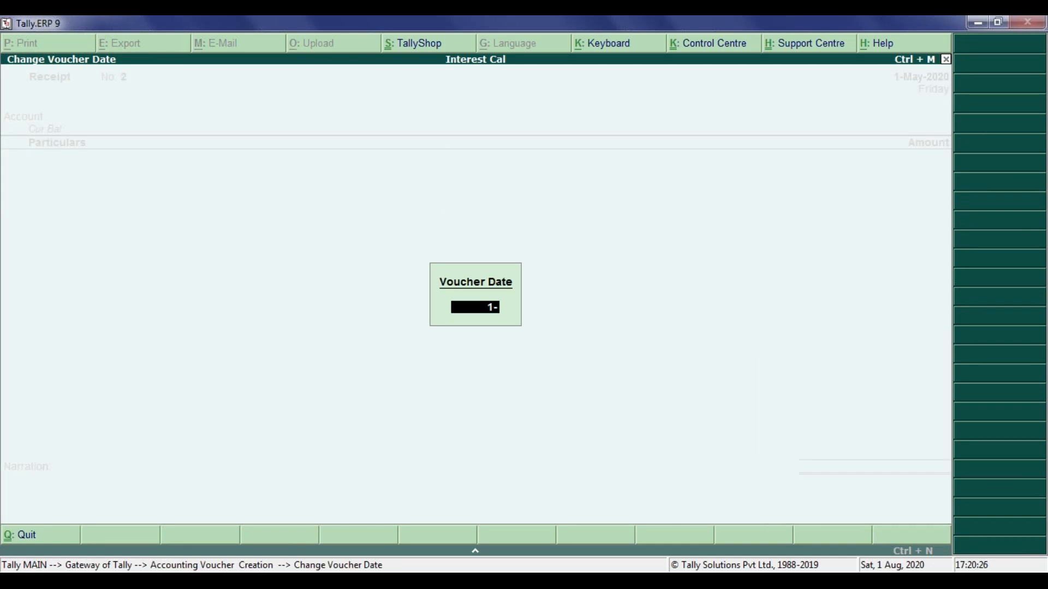
text(6-20)
key(Return)
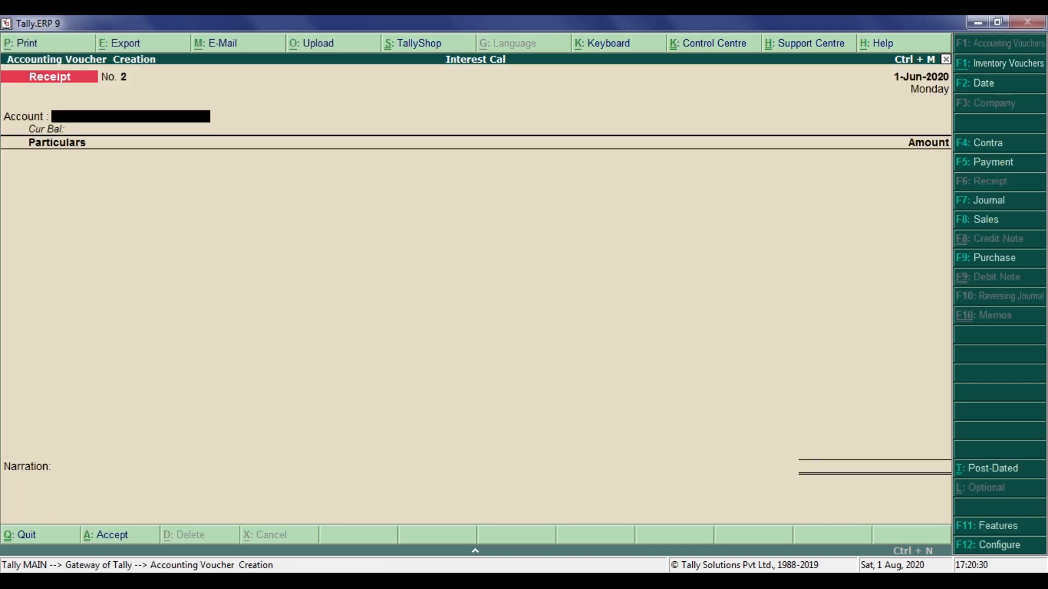
Choose Cash as the receiving account and the customer's ledger as the particulars of the second receipt.
text(ca)
key(Return)
text(a)
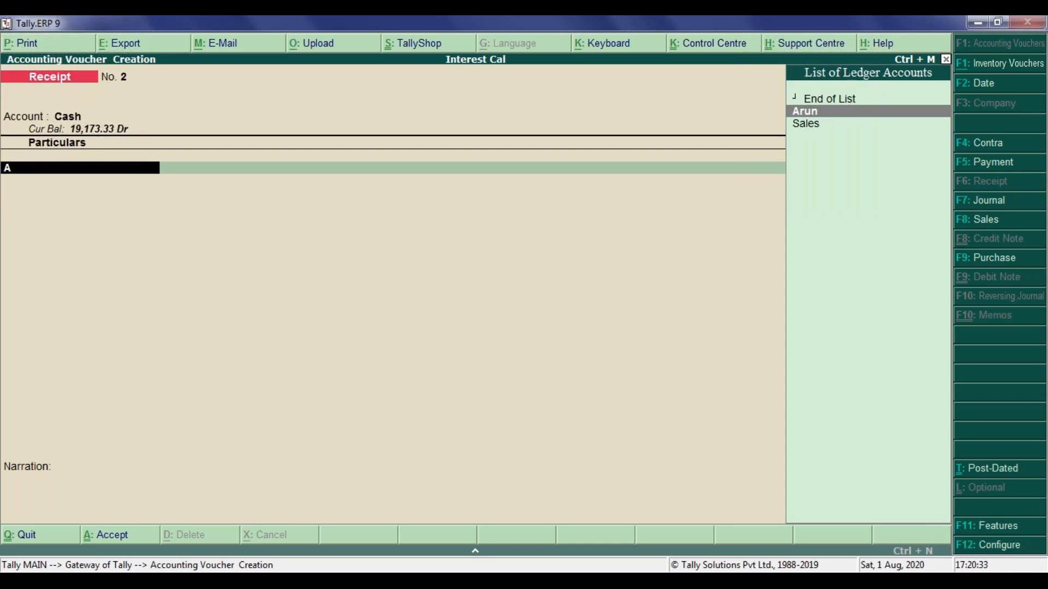
key(Return)
Settle 10000 Cr of the second receipt against the customer's pending bill 1 using Agst Ref.
key(Return)
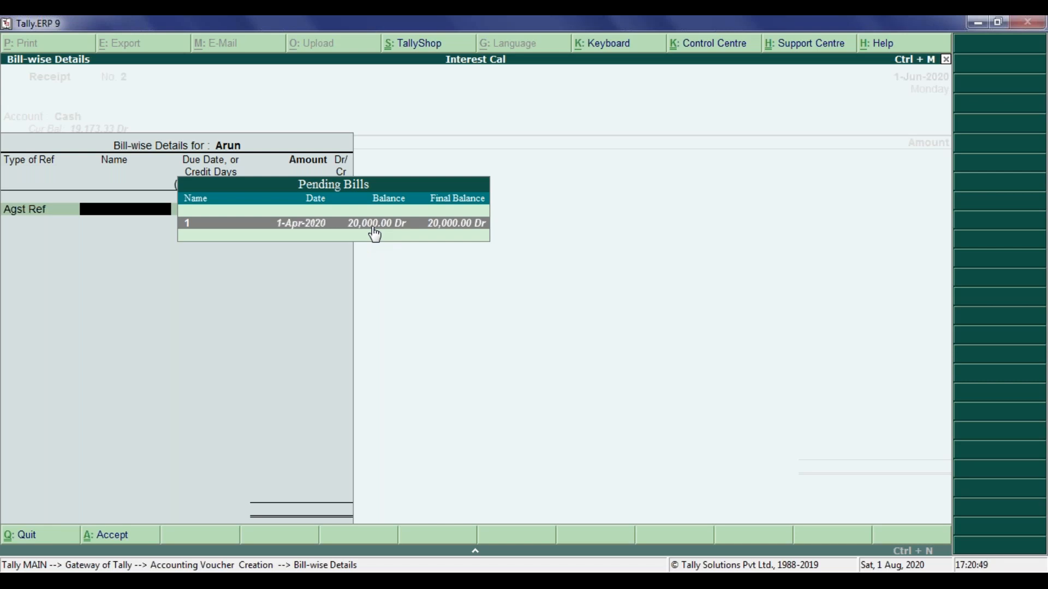
click(373, 223)
text(10000)
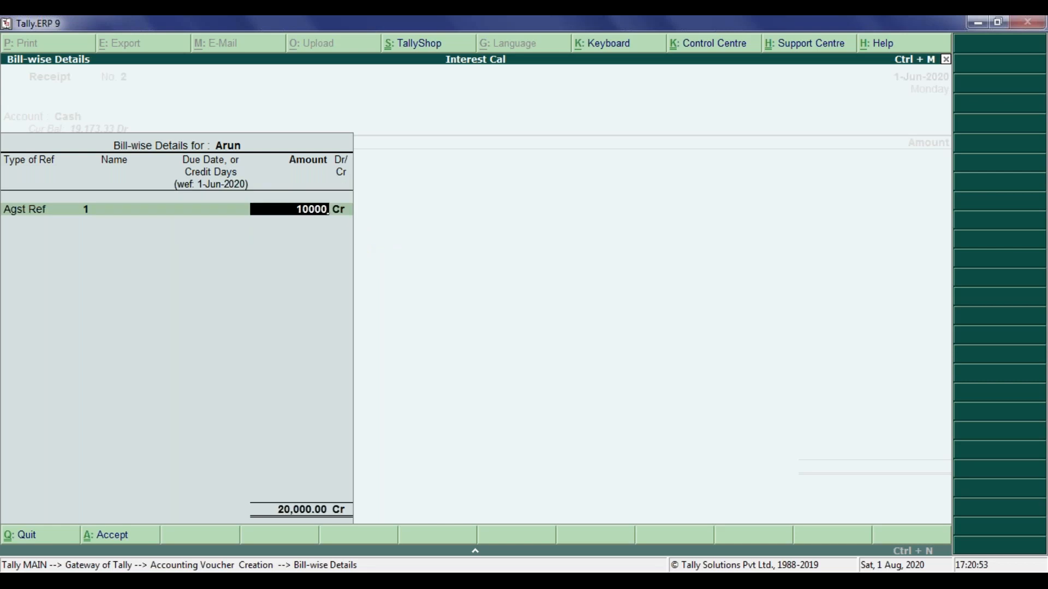
key(Return)
key(Return)
key(Return)
Enter the narration "recie partial amount" and accept the second receipt voucher.
key(Return)
text(recie partial amou)
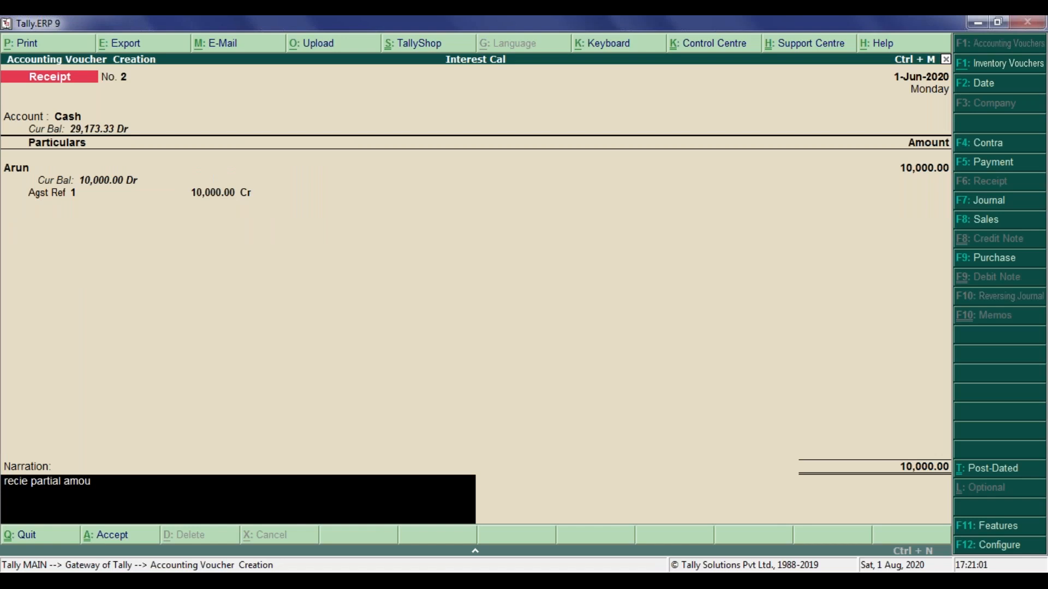
text(nt)
key(Return)
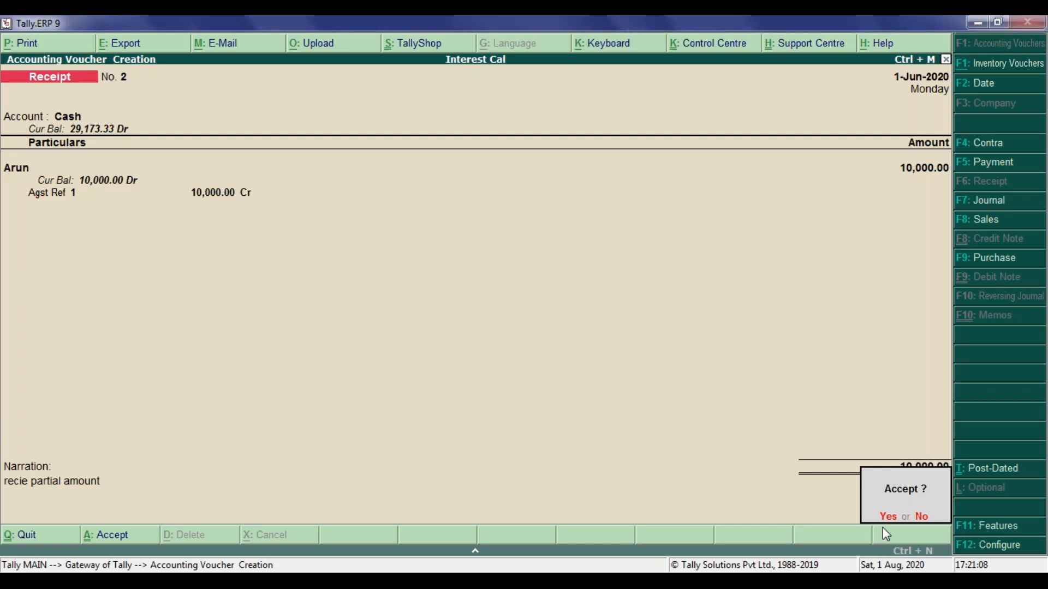
click(884, 513)
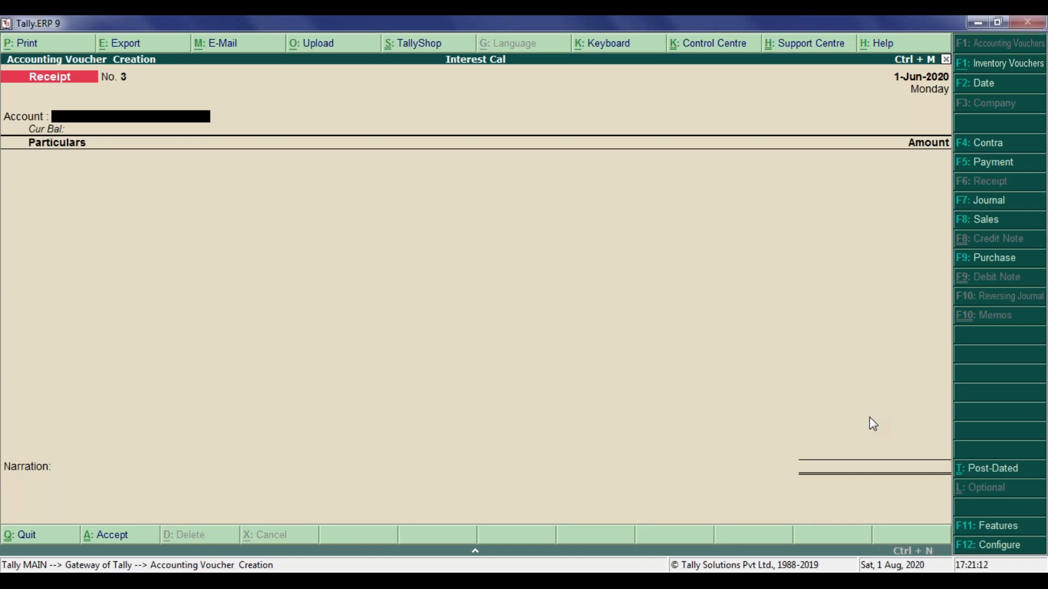
Set the new receipt voucher's date to 1-7-20 and choose Cash as the receiving account.
key(F2)
text(1-7-20)
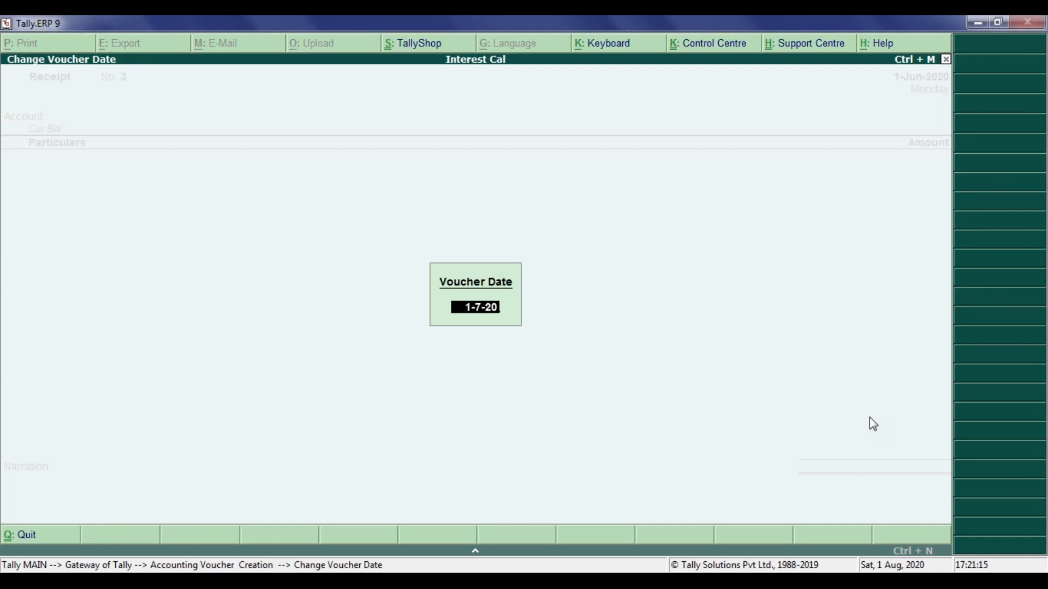
key(Return)
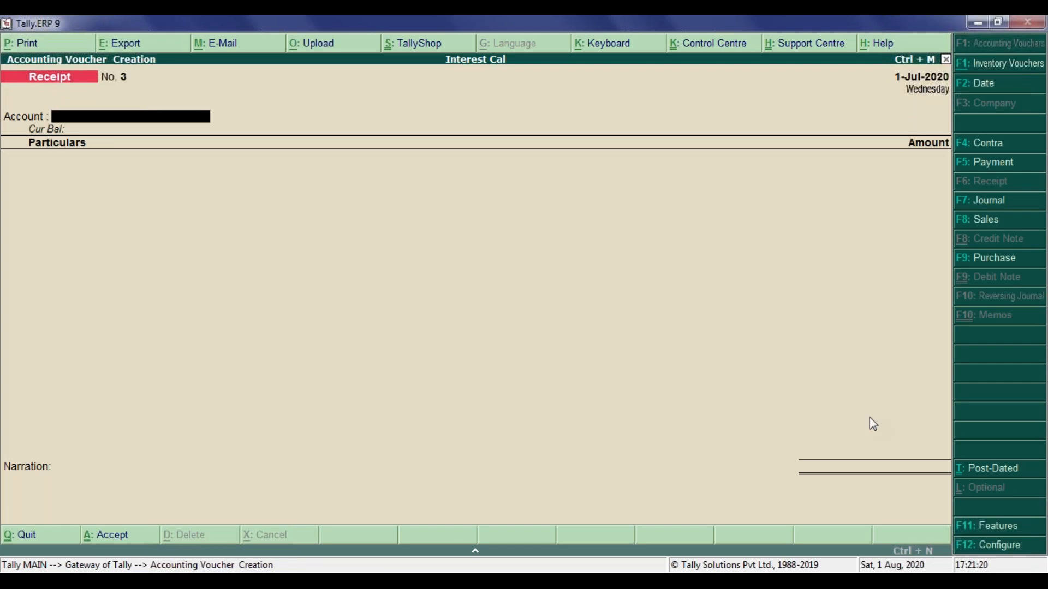
text(ca)
key(Return)
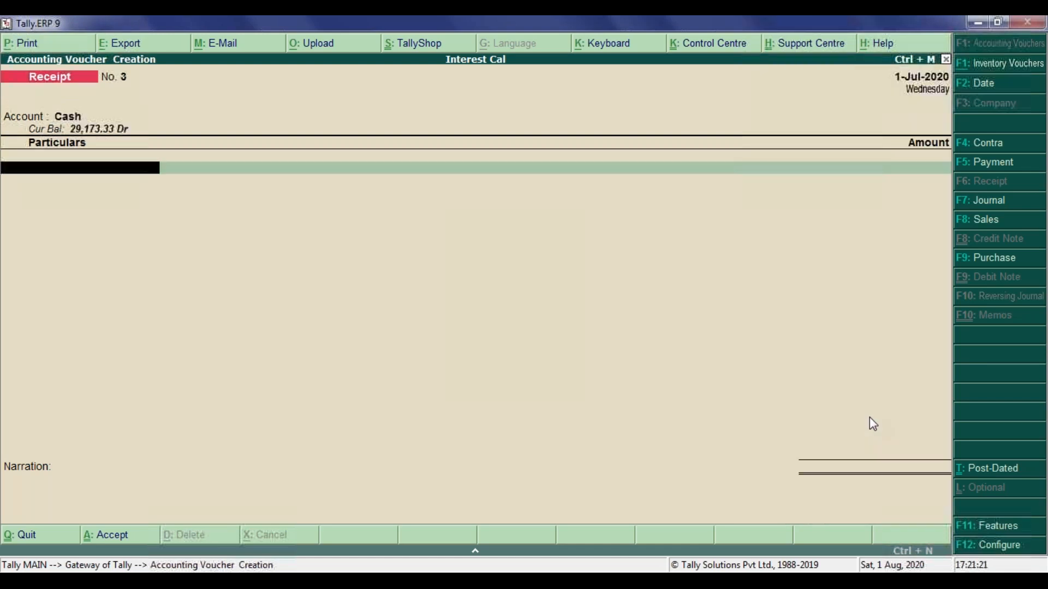
Credit the customer's ledger in the third receipt, settling 10,000.00 Cr against pending bill 1 using Agst Ref.
text(A)
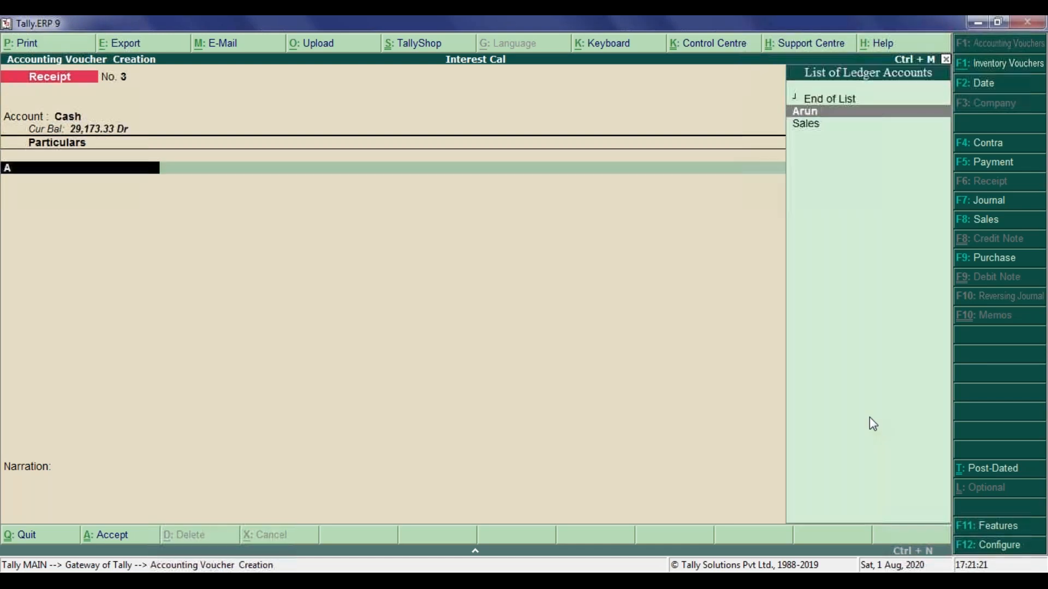
text(ru)
key(Return)
key(Return)
key(Return)
key(Return)
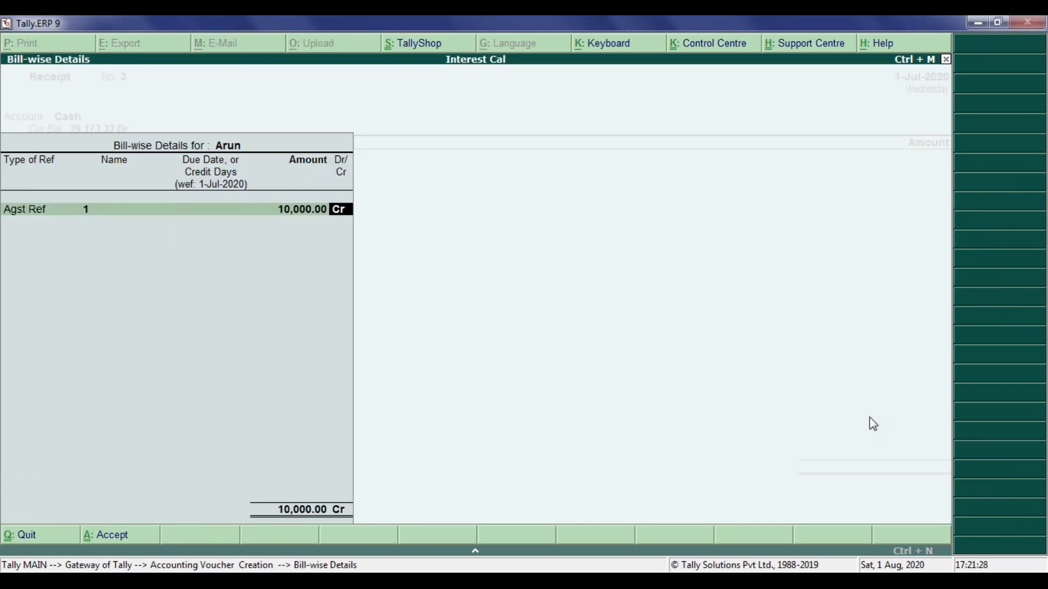
key(Return)
key(Return)
key(Return)
Enter the narration "recieved fulll pauymnt", accept the third receipt voucher and leave voucher entry.
text(recieved)
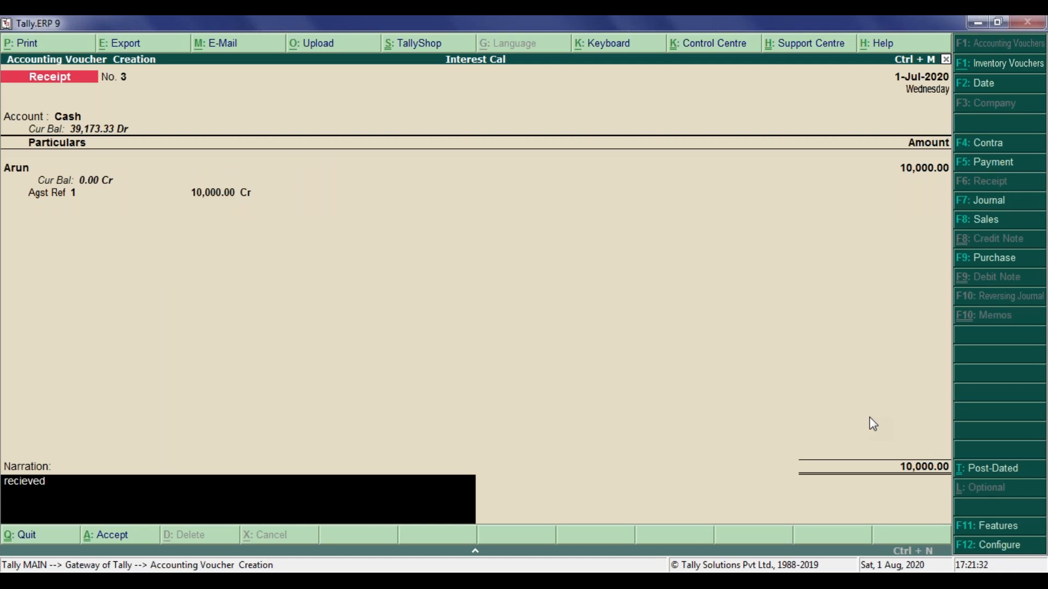
text( fulll pauymnt)
key(Return)
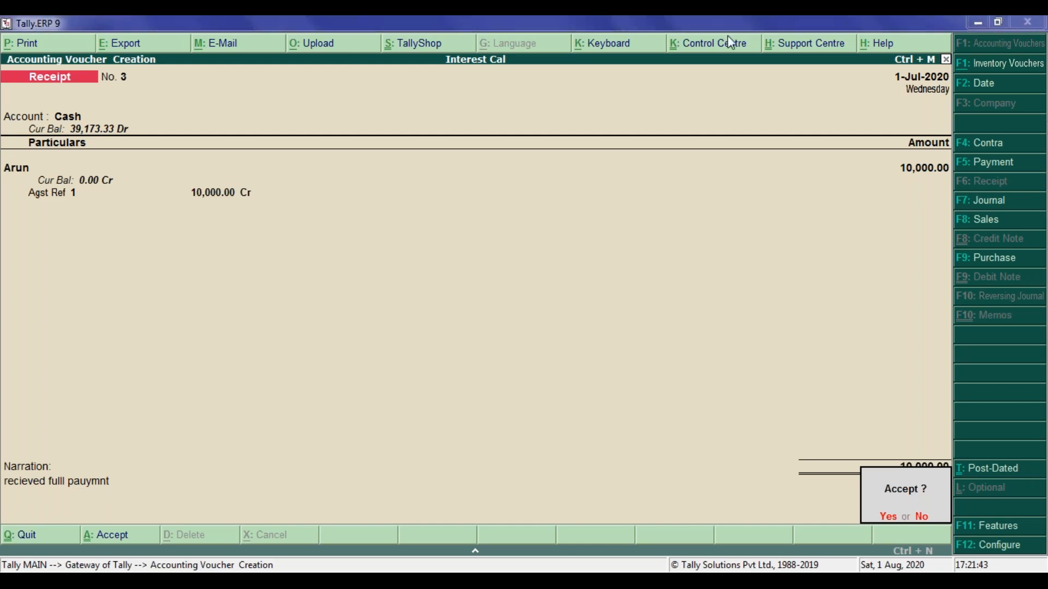
click(895, 517)
key(Escape)
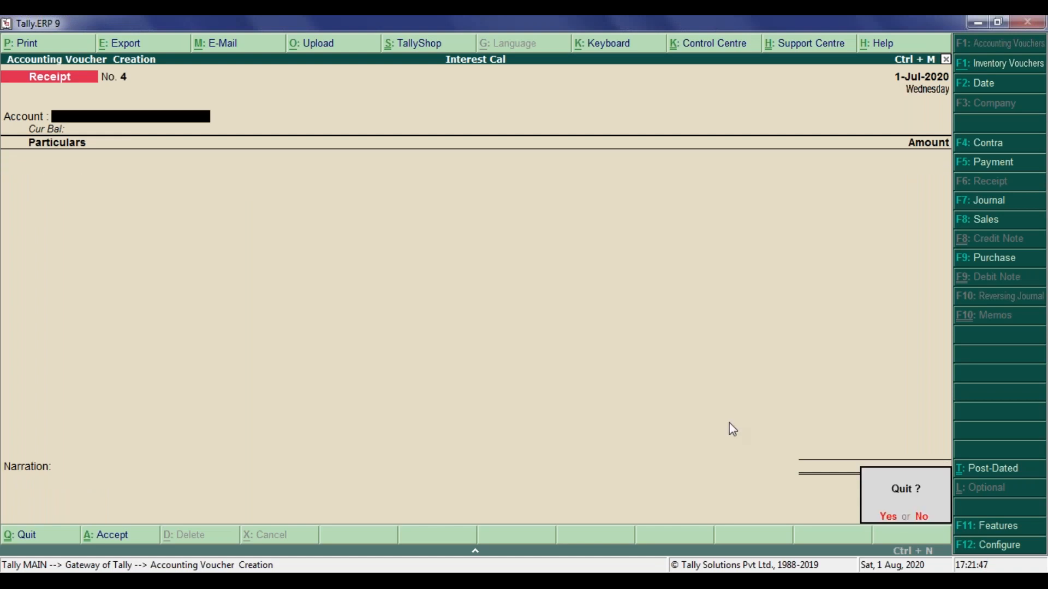
key(Return)
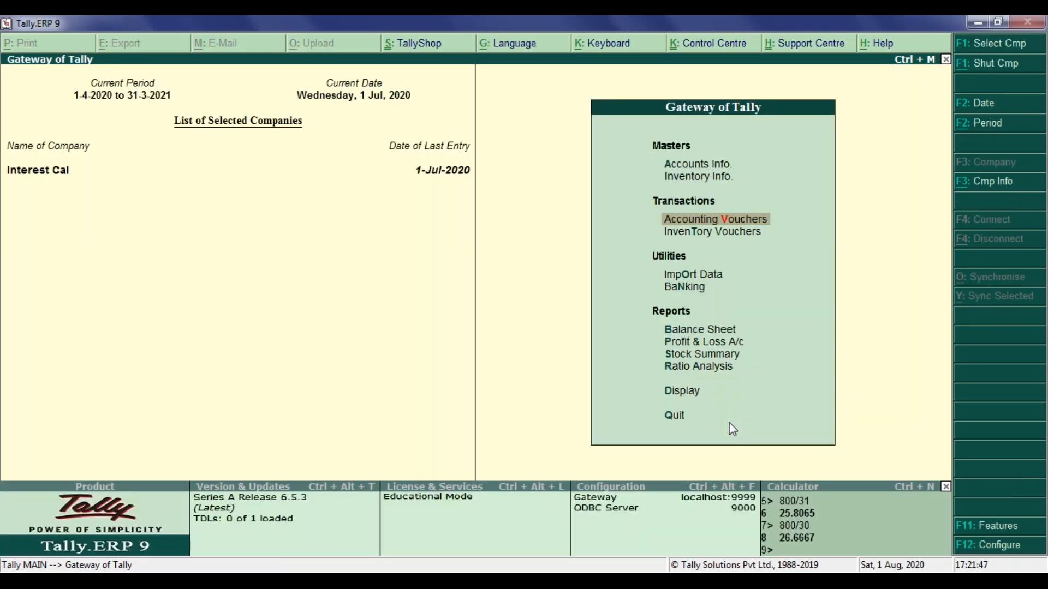
key(d)
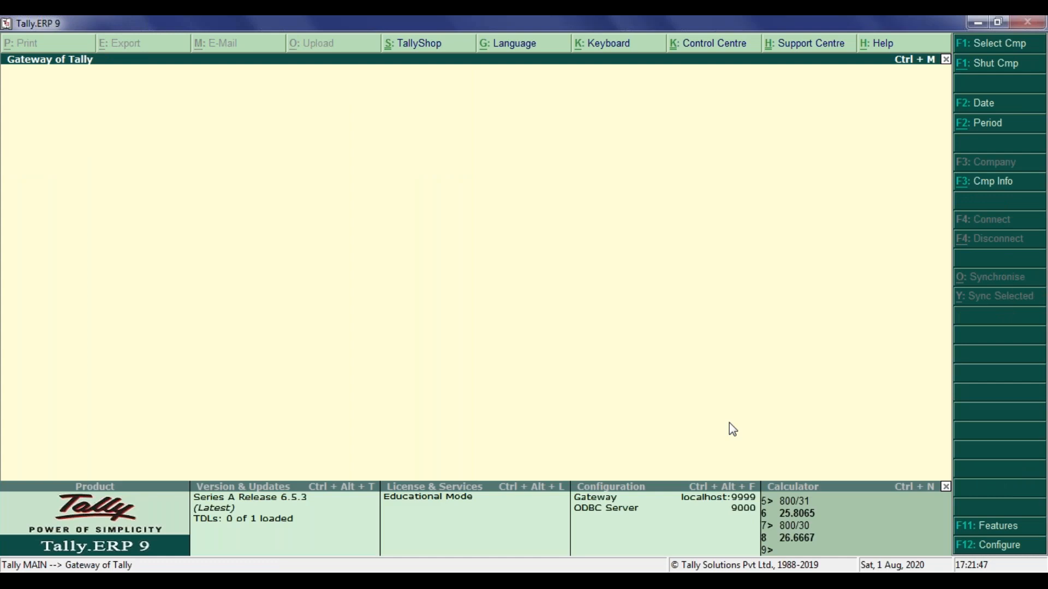
key(Escape)
key(n)
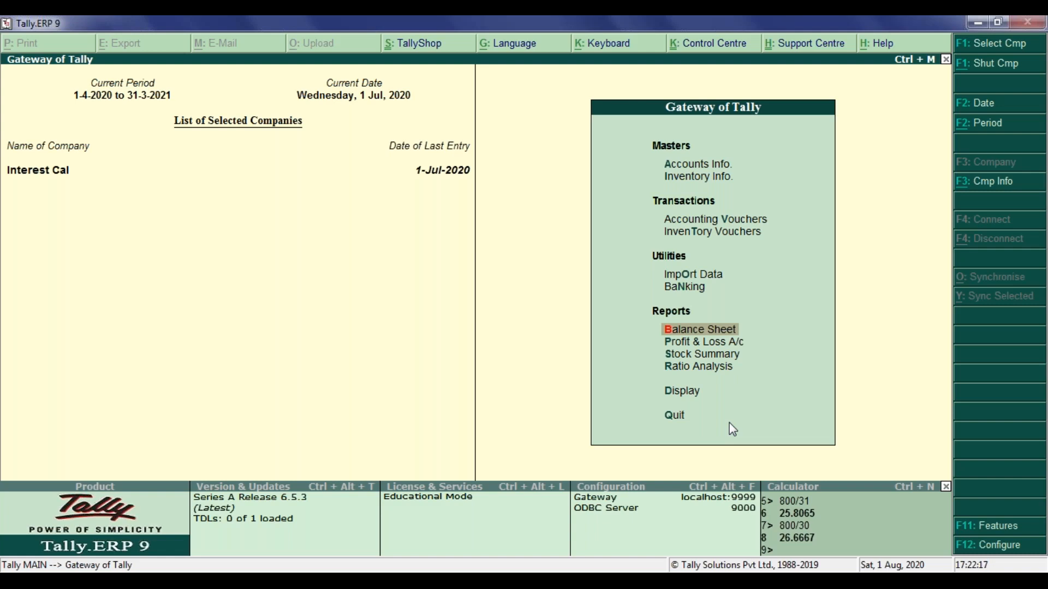
Display the Interest Receivable report from the interest calculations under Statements of Accounts.
click(688, 395)
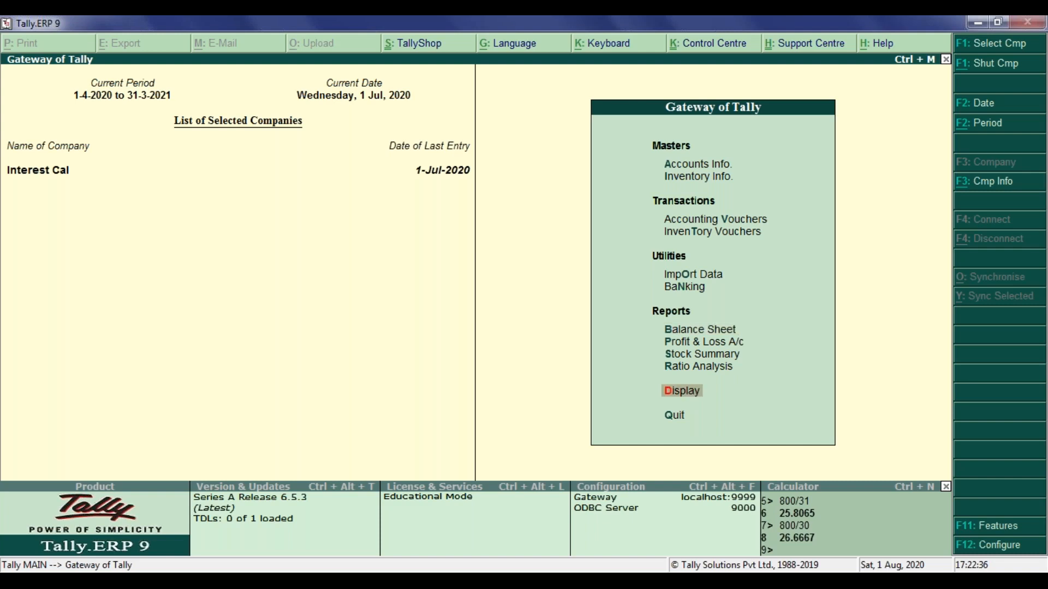
key(Return)
key(Down)
key(Down)
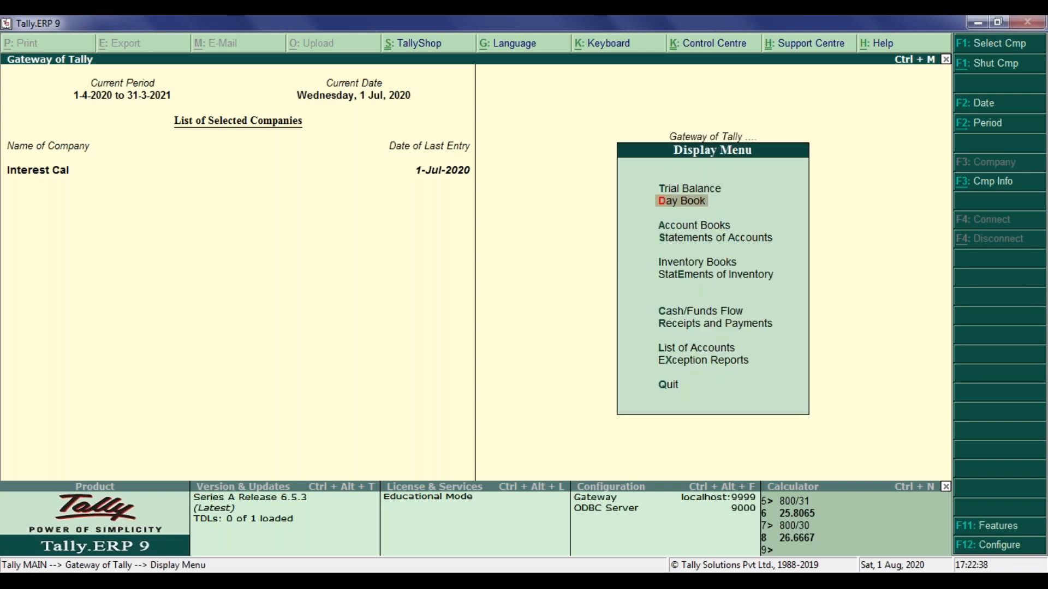
key(Down)
key(Return)
key(Down)
key(Return)
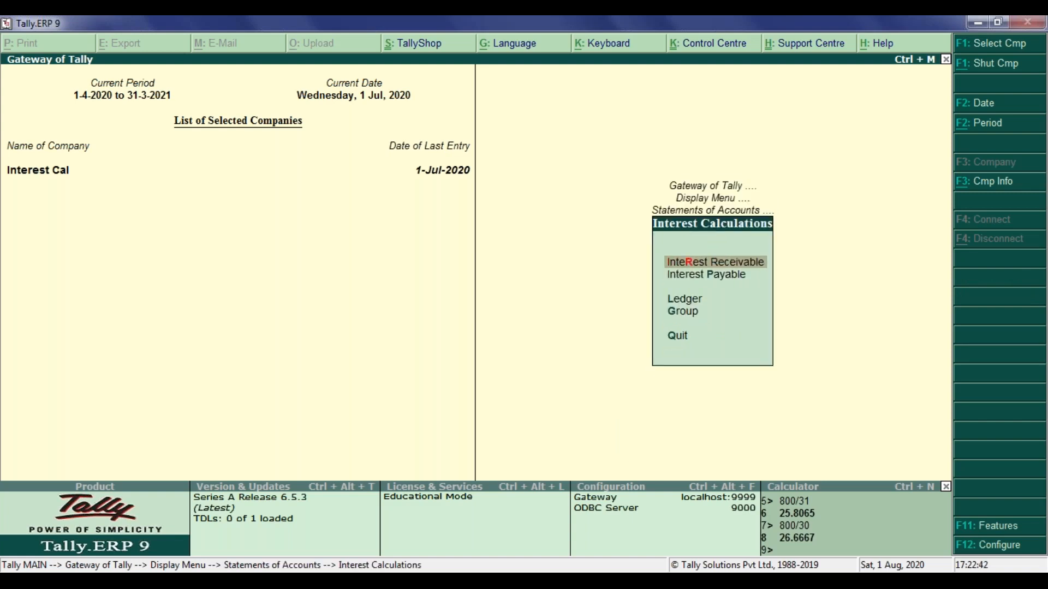
key(Return)
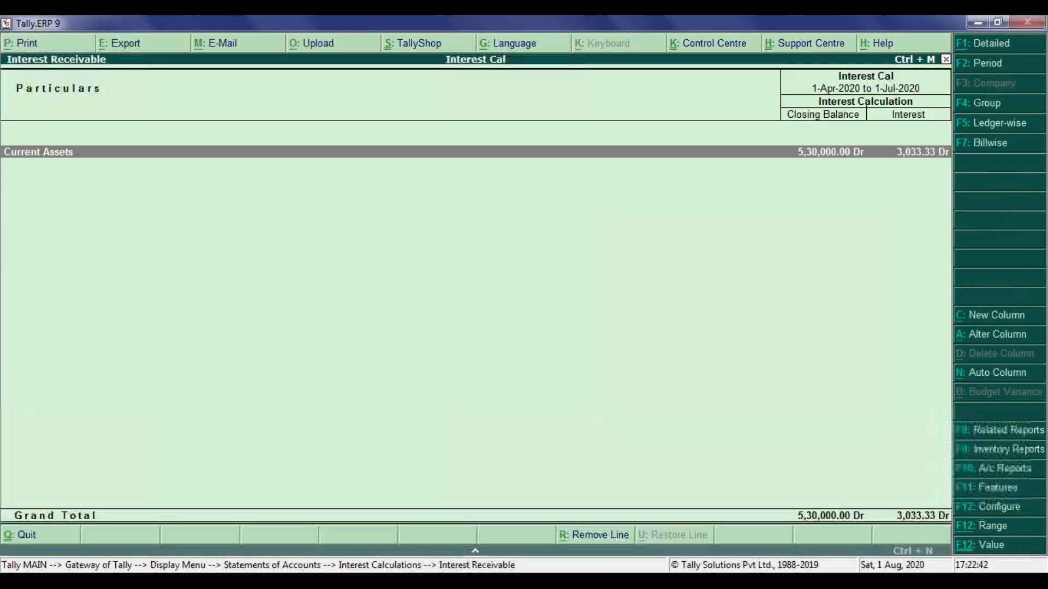
Expand Current Assets, drill through Sundry Debtors to the customer's ledger interest, and show the detailed calculation for bill 1.
key(alt+F1)
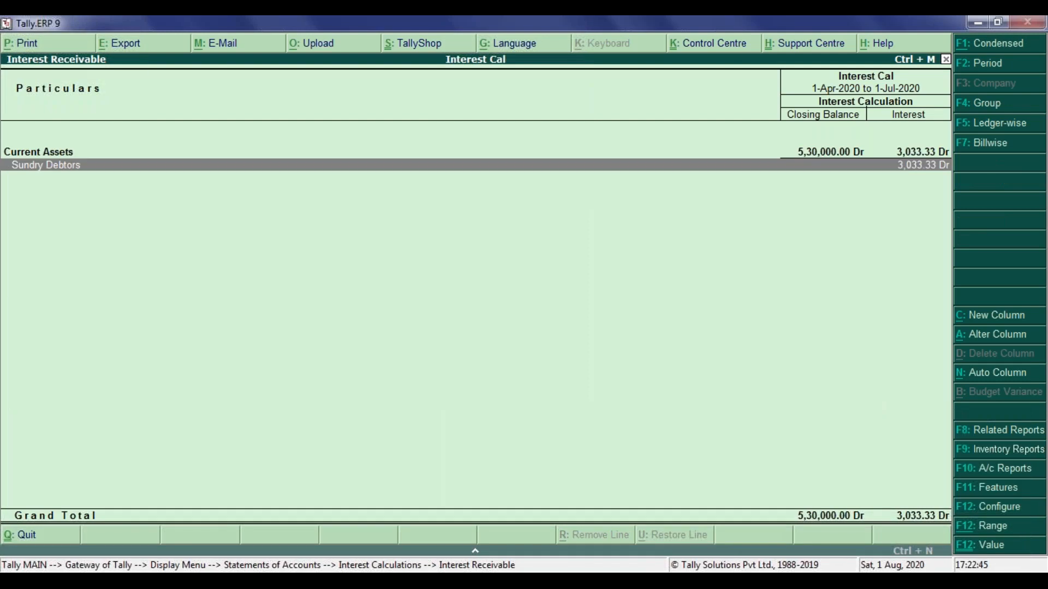
key(Return)
key(alt+F1)
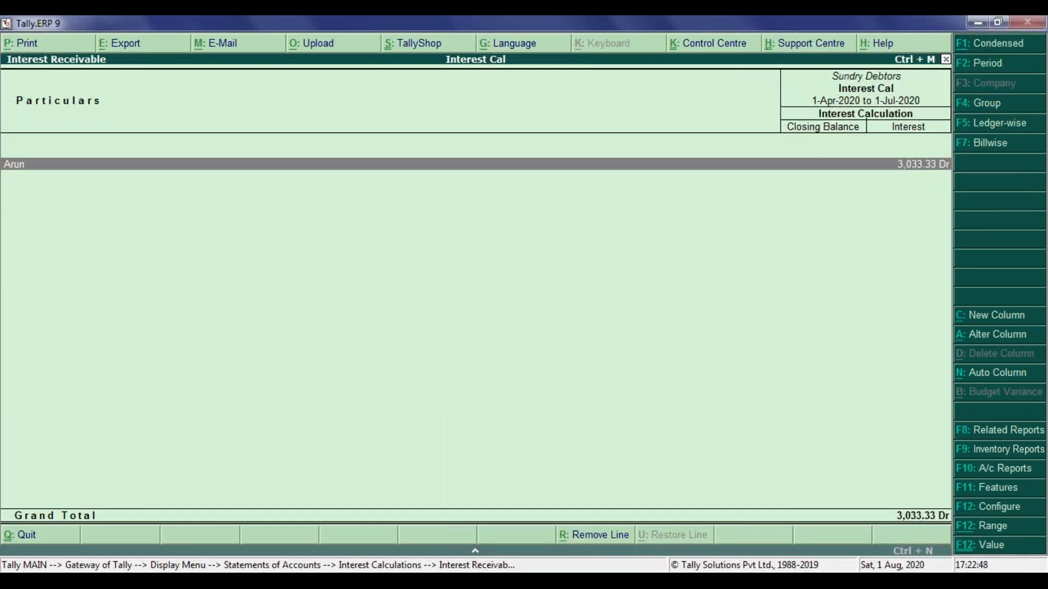
key(Return)
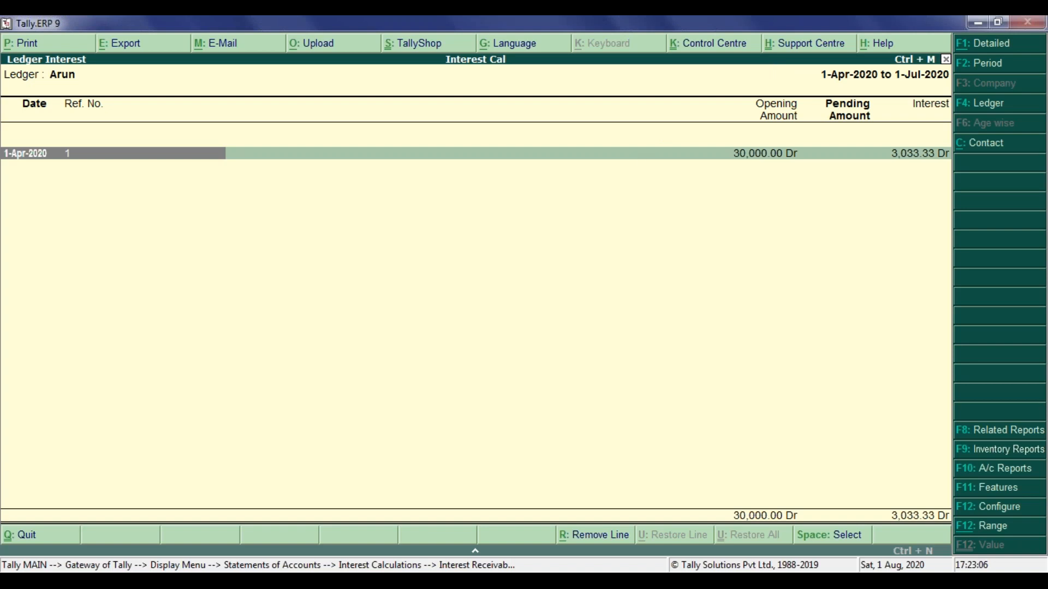
key(shift+Return)
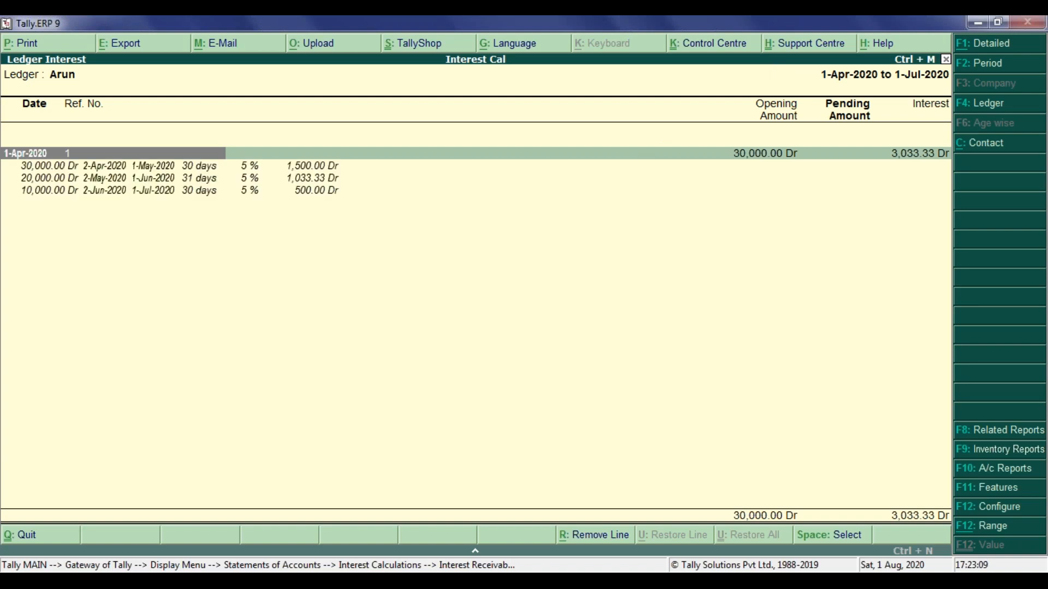
Examine the balance, period, days, rate and interest in each calculation line of the customer's bill 1.
key(Down)
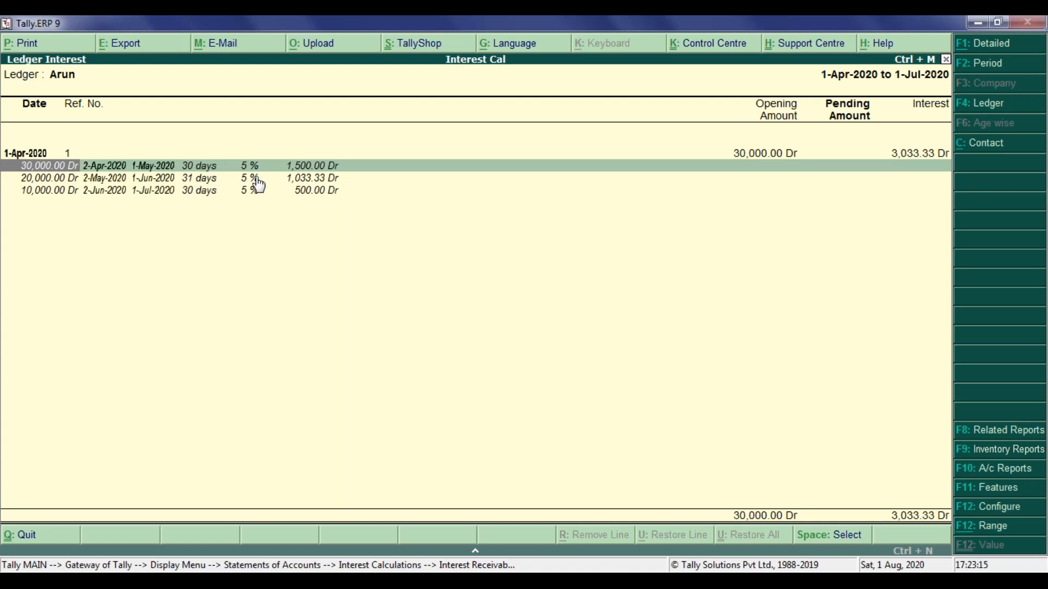
key(Down)
key(Up)
key(Down)
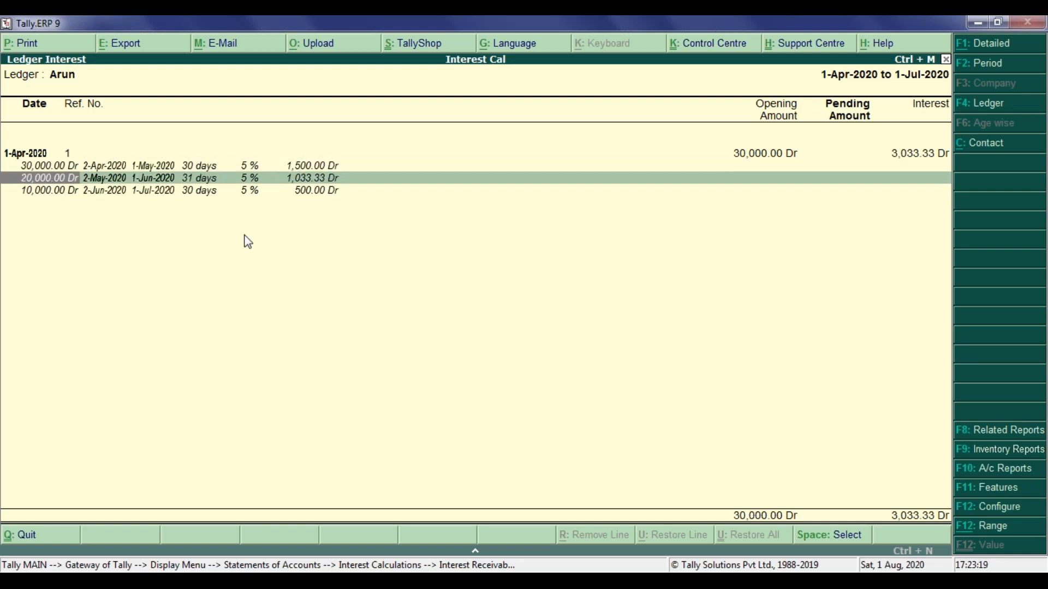
key(Up)
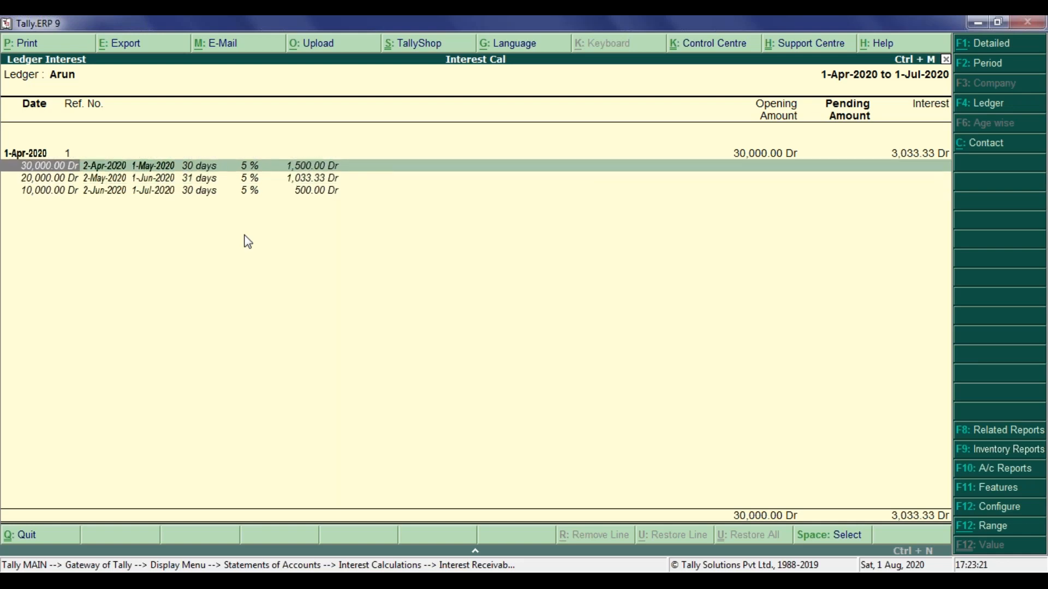
key(Down)
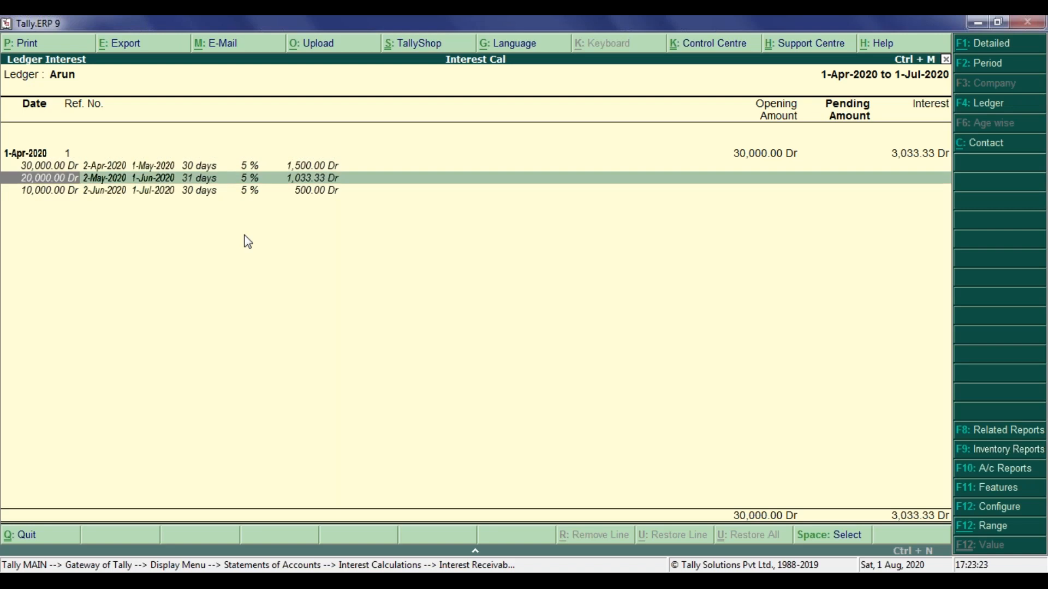
key(Down)
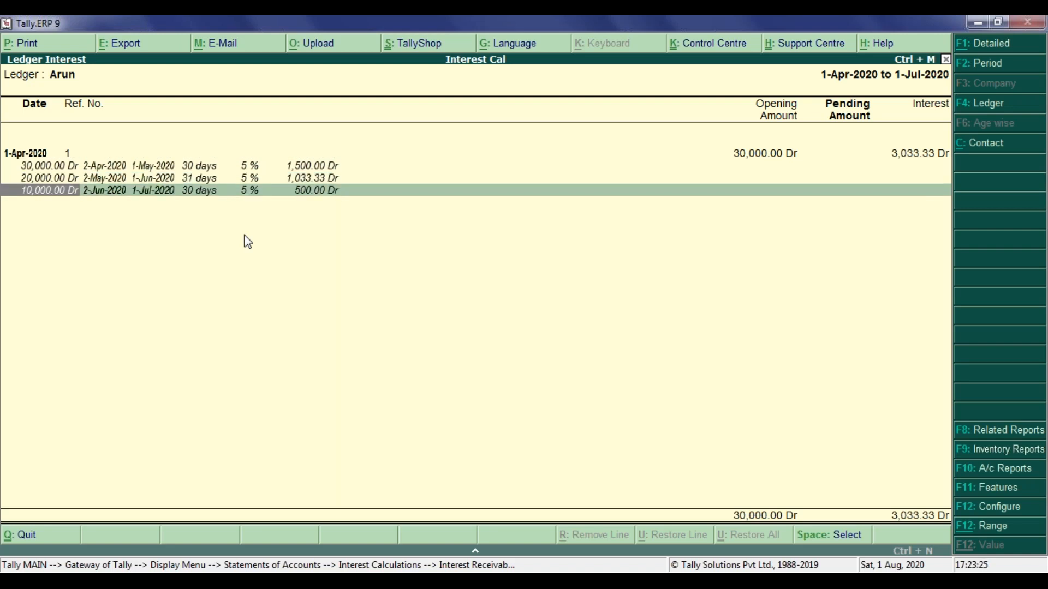
key(Up)
key(Up)
key(Up)
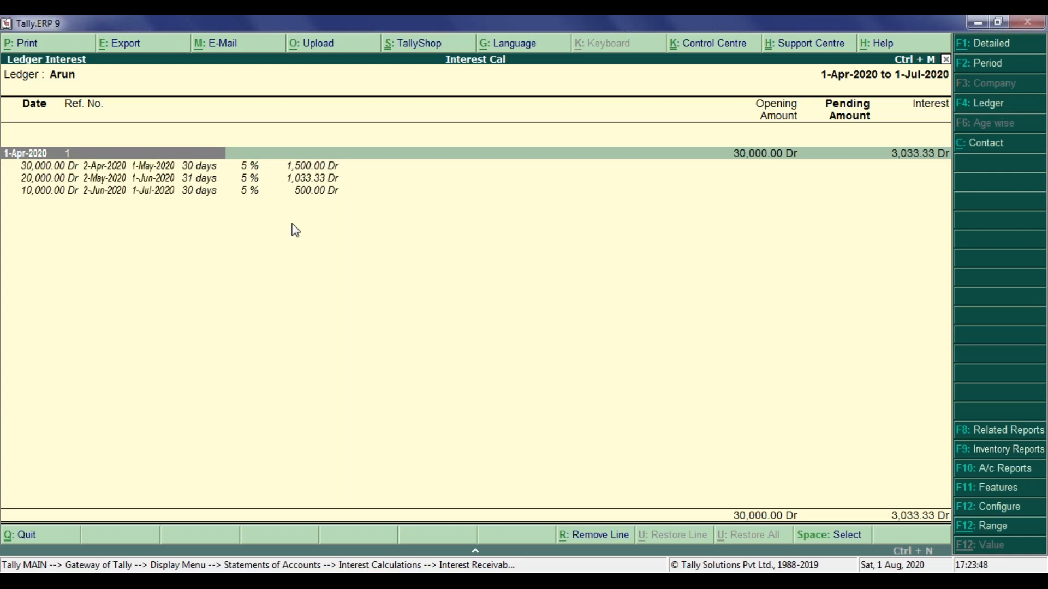
key(Down)
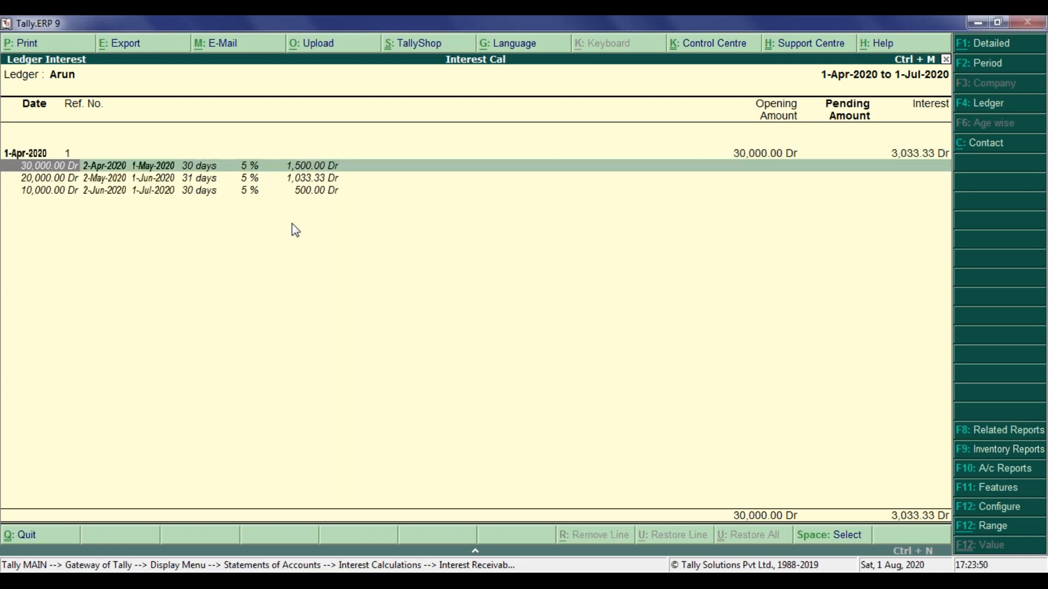